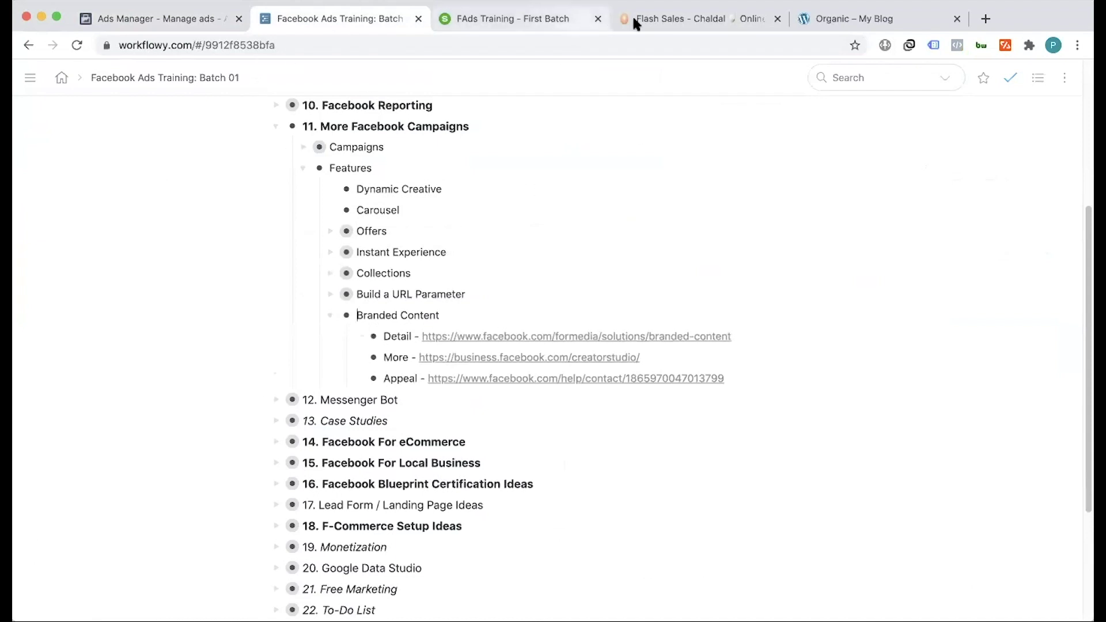
- Open the Branded content solutions page and scroll to its Brand Collabs Manager overview
click(682, 15)
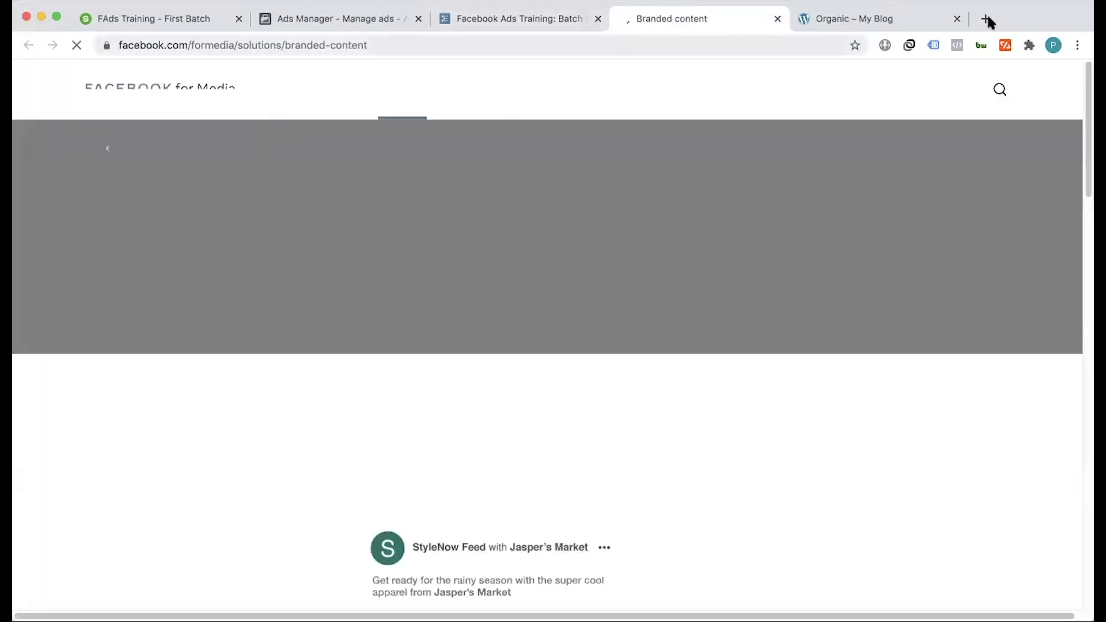
scroll(535, 279, down, 5)
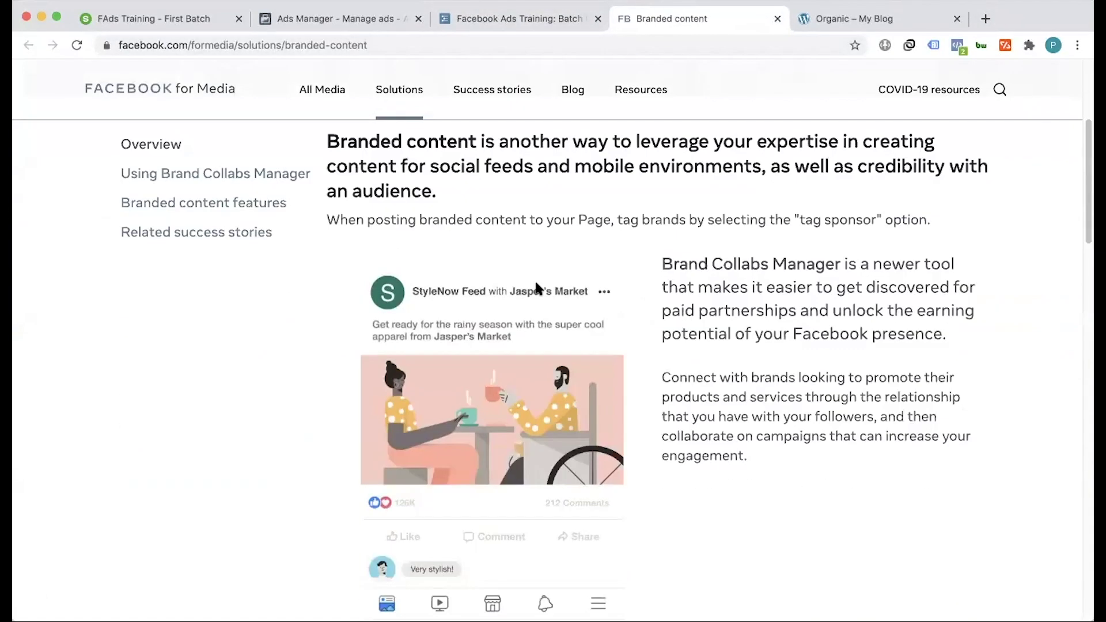
scroll(524, 290, down, 1)
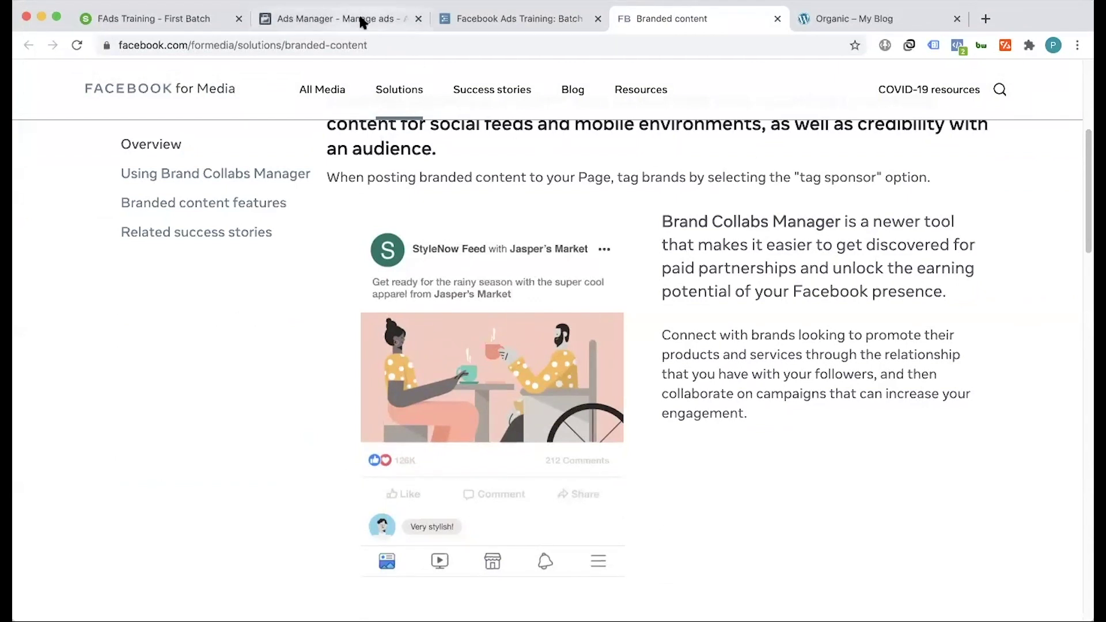
- Load the Be Bonnie Page in a new tab and go to its Publishing Tools
click(513, 11)
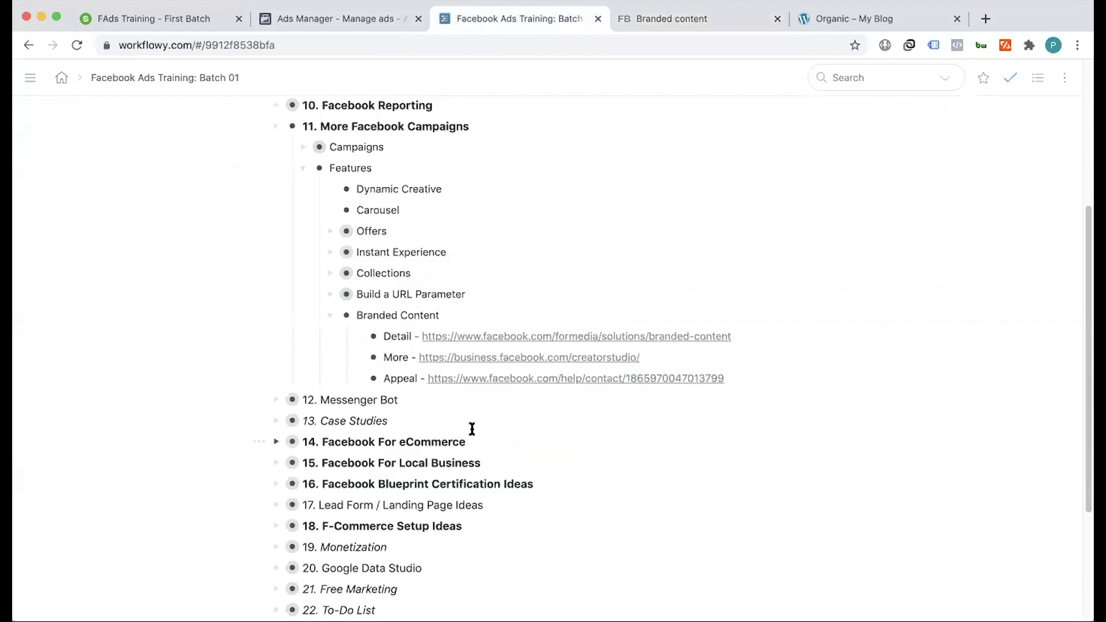
click(698, 20)
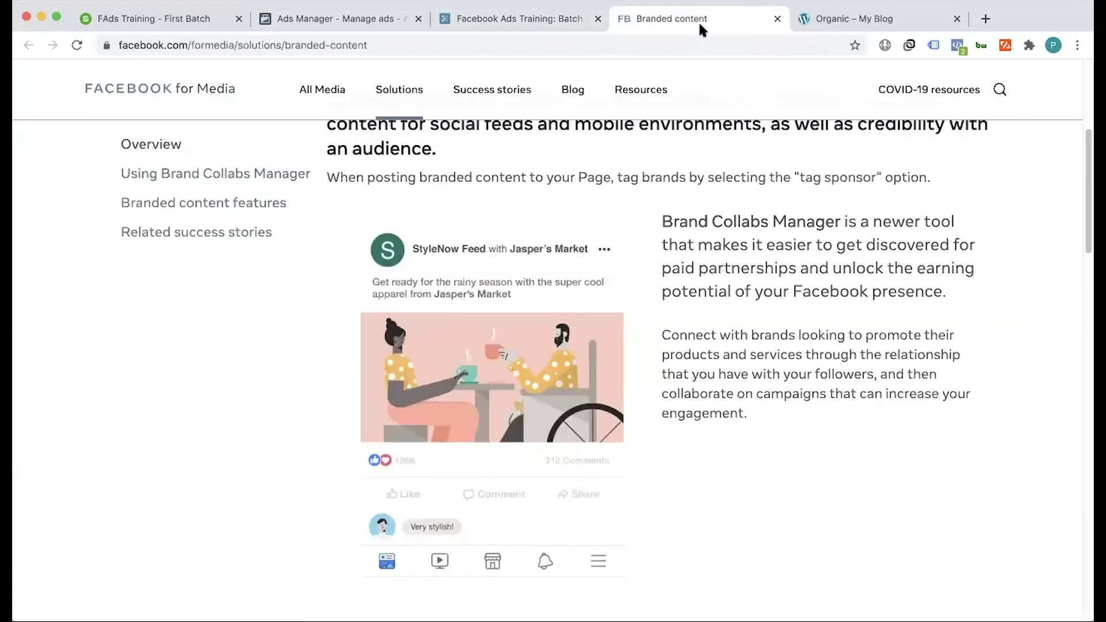
click(985, 19)
click(455, 71)
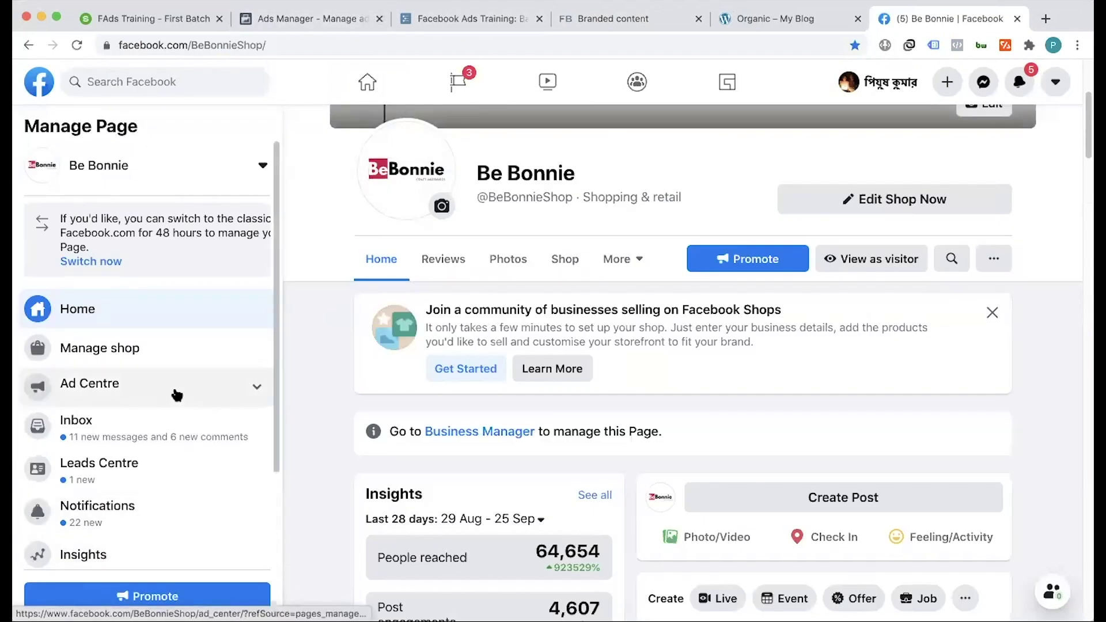
scroll(177, 395, down, 2)
scroll(176, 395, down, 1)
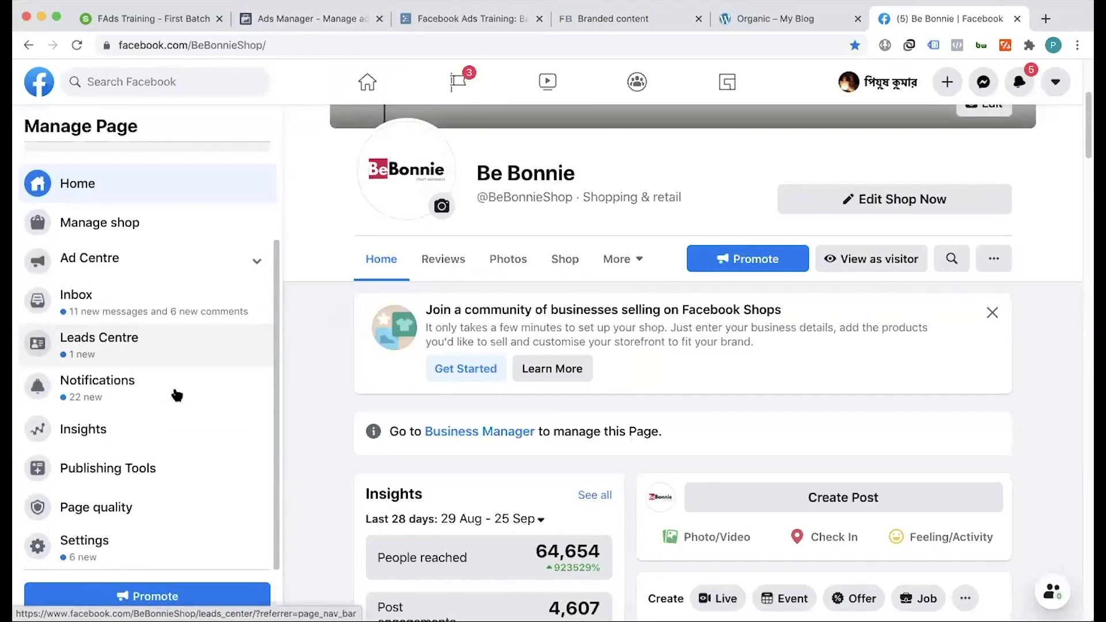
click(101, 469)
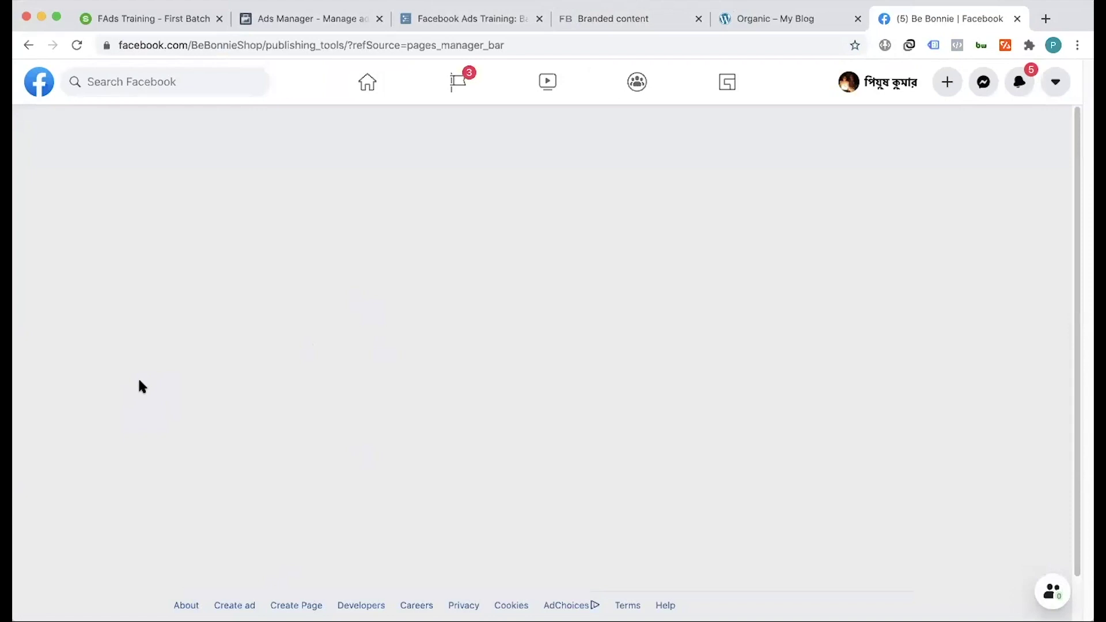
- Reload the stalled publishing tools page from the address bar
click(341, 47)
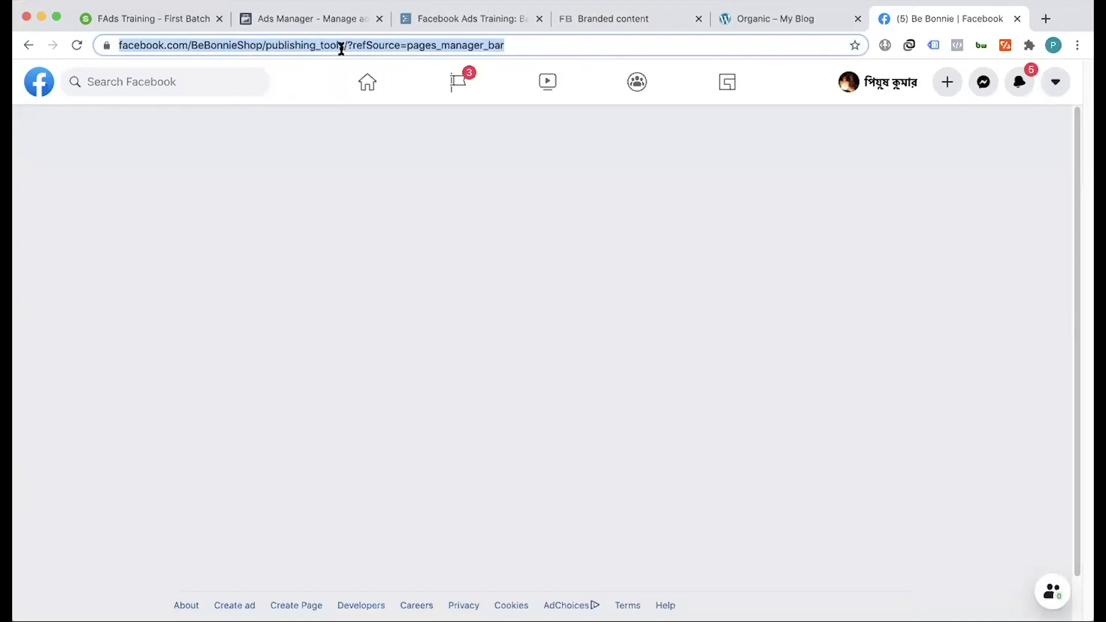
key(Return)
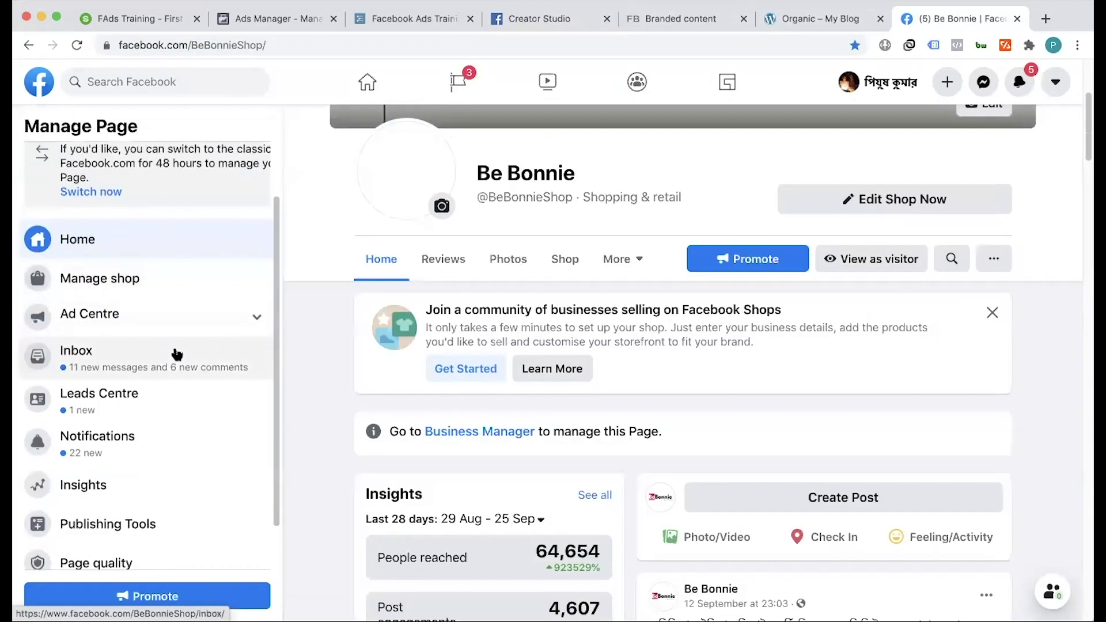
- Open Be Bonnie's Page settings and go to the Branded content section
click(116, 544)
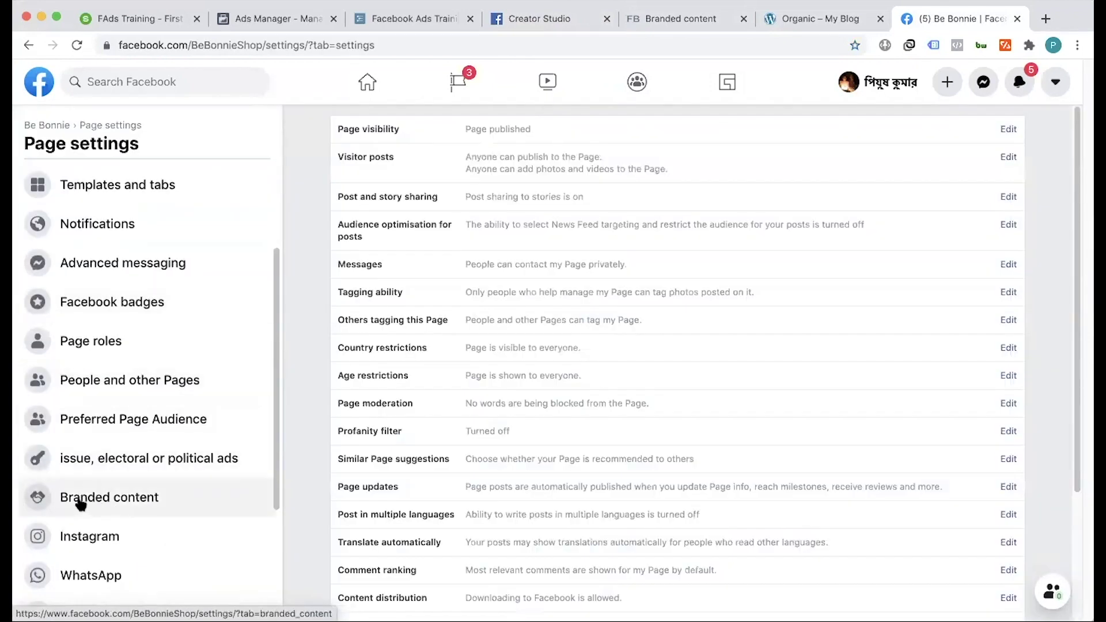
click(99, 501)
click(668, 19)
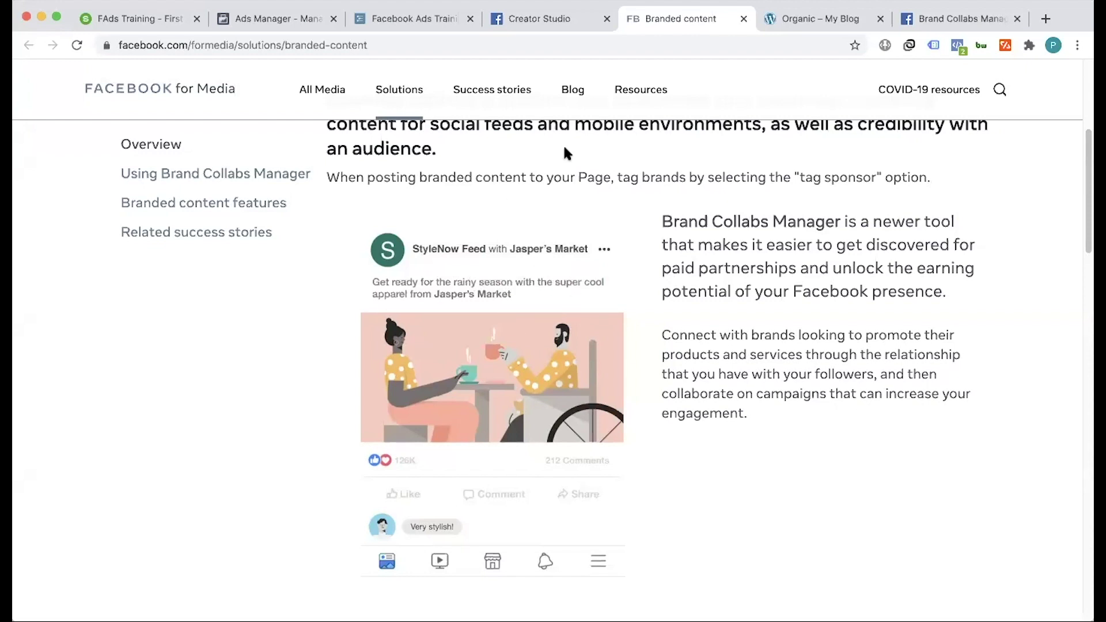
- Scroll through Brand Collabs Manager Settings: notifications, tagging approvals and blocked partners
click(940, 19)
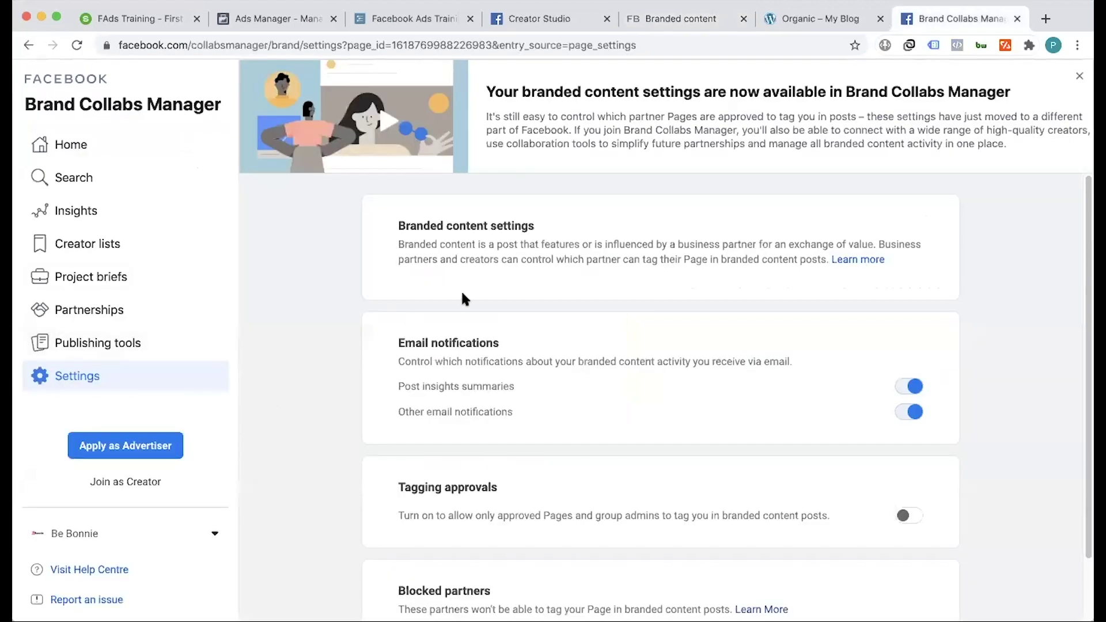
scroll(311, 389, down, 2)
scroll(311, 388, up, 2)
scroll(311, 389, down, 1)
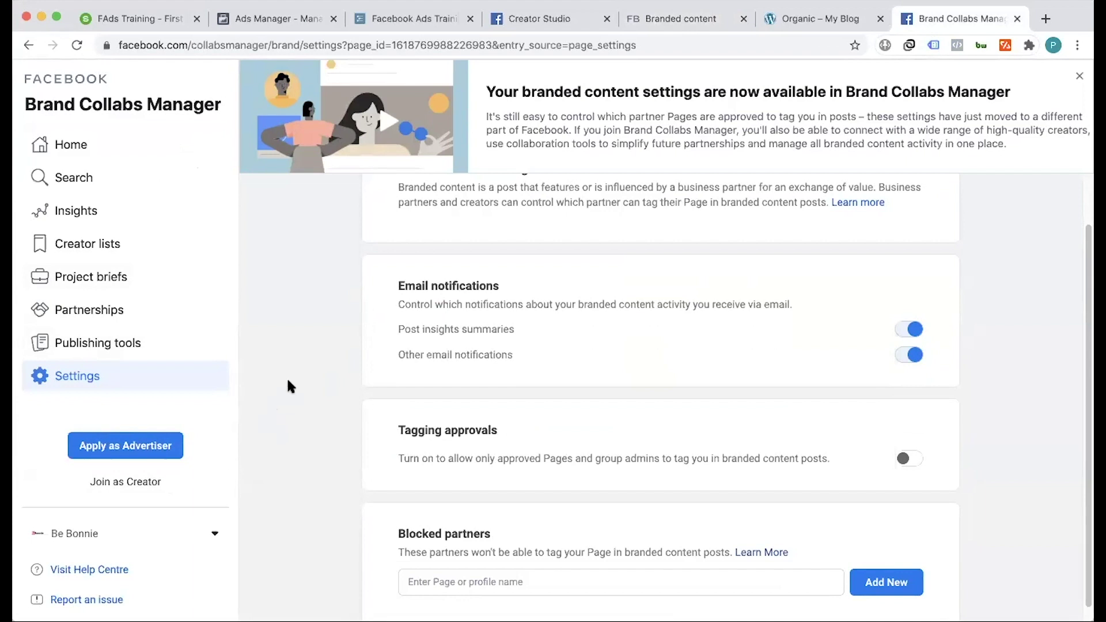
scroll(289, 385, down, 1)
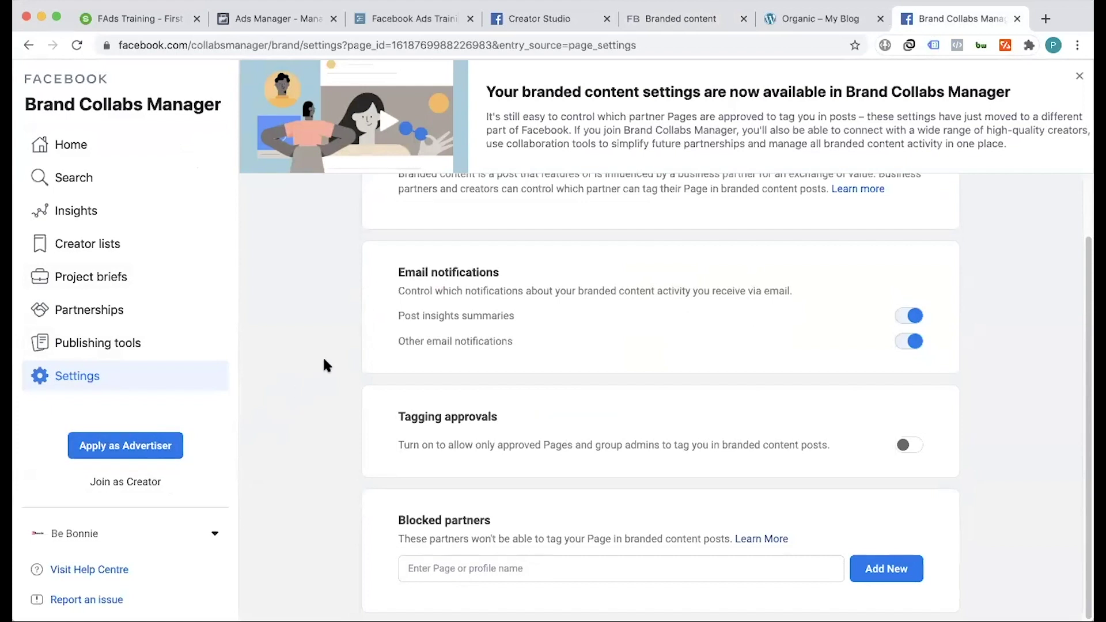
- Turn on tagging approvals and confirm the change
click(900, 445)
click(731, 304)
scroll(489, 416, down, 3)
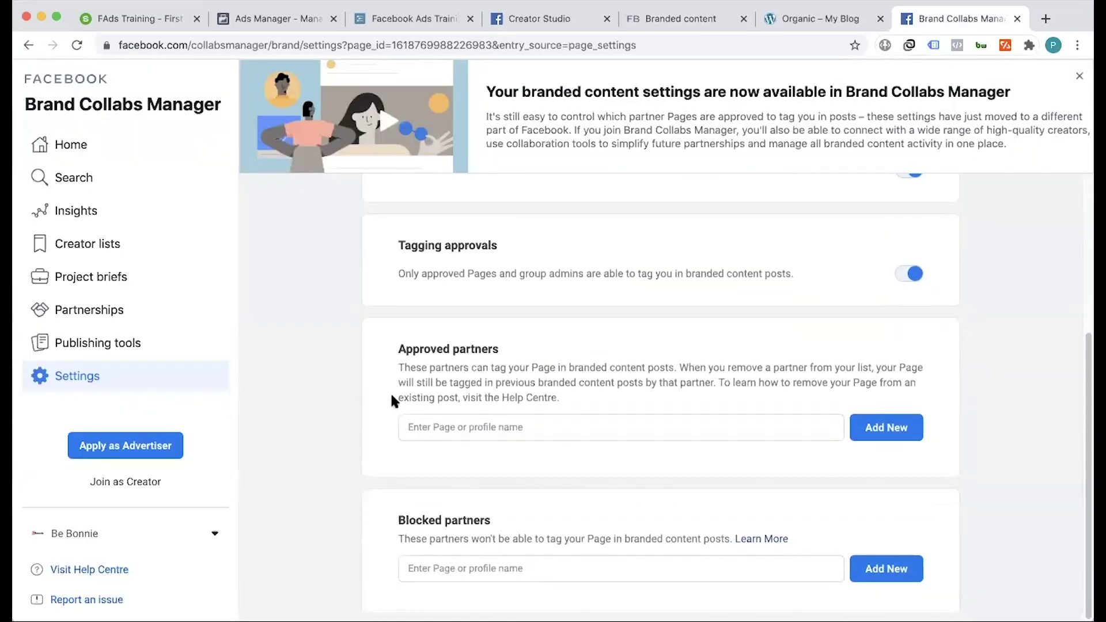
- Add the Bangali Bhoj Page as an approved partner
click(447, 427)
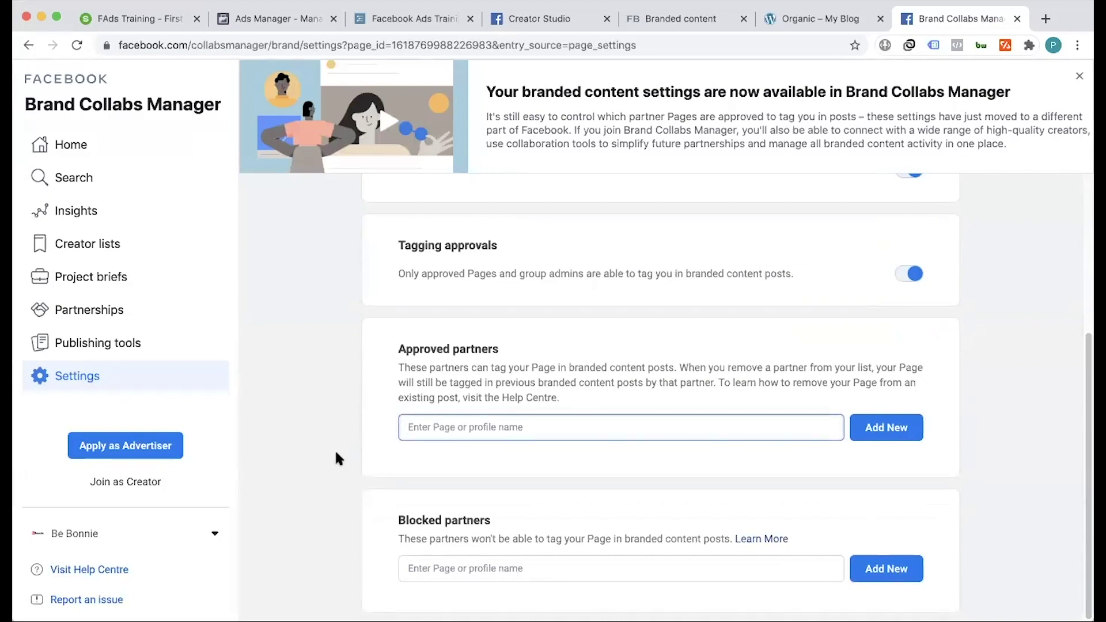
text(Bang)
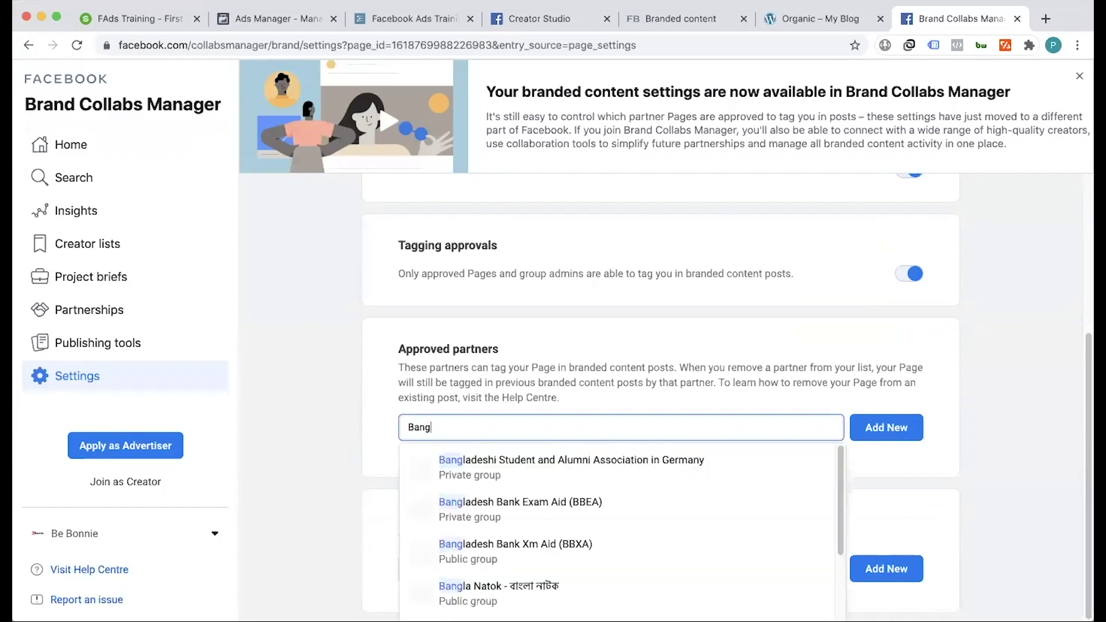
text(ali Bhoj)
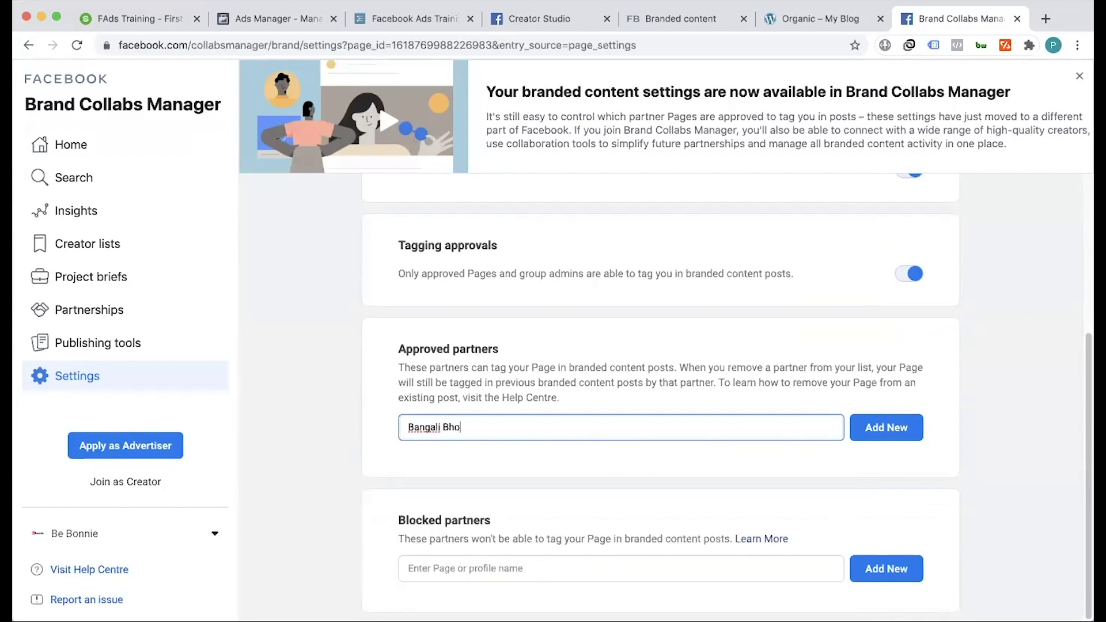
click(461, 478)
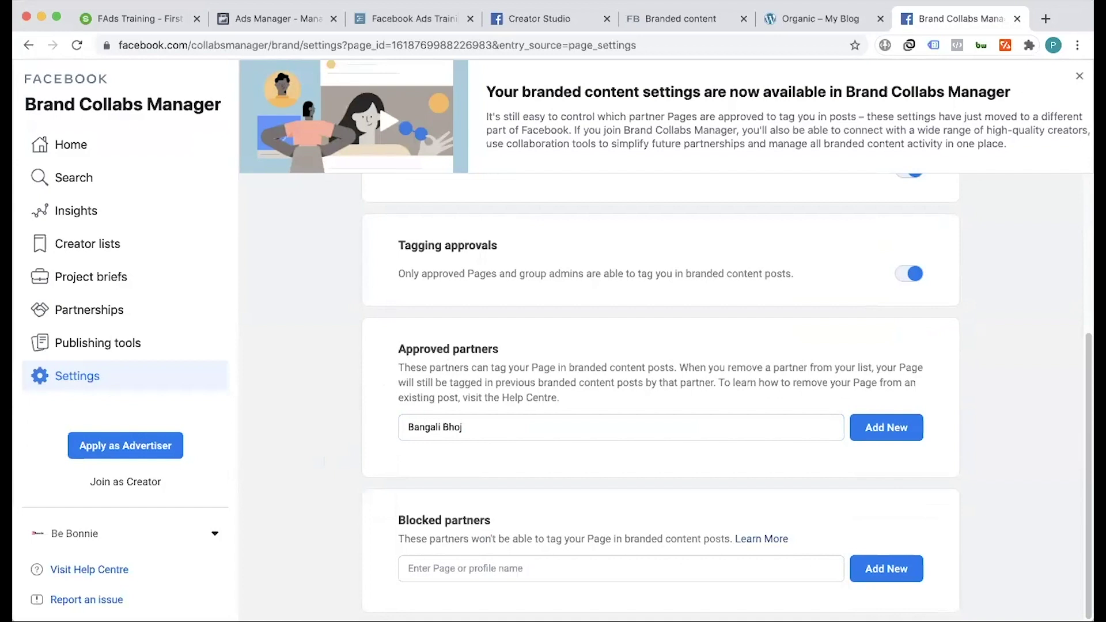
click(911, 438)
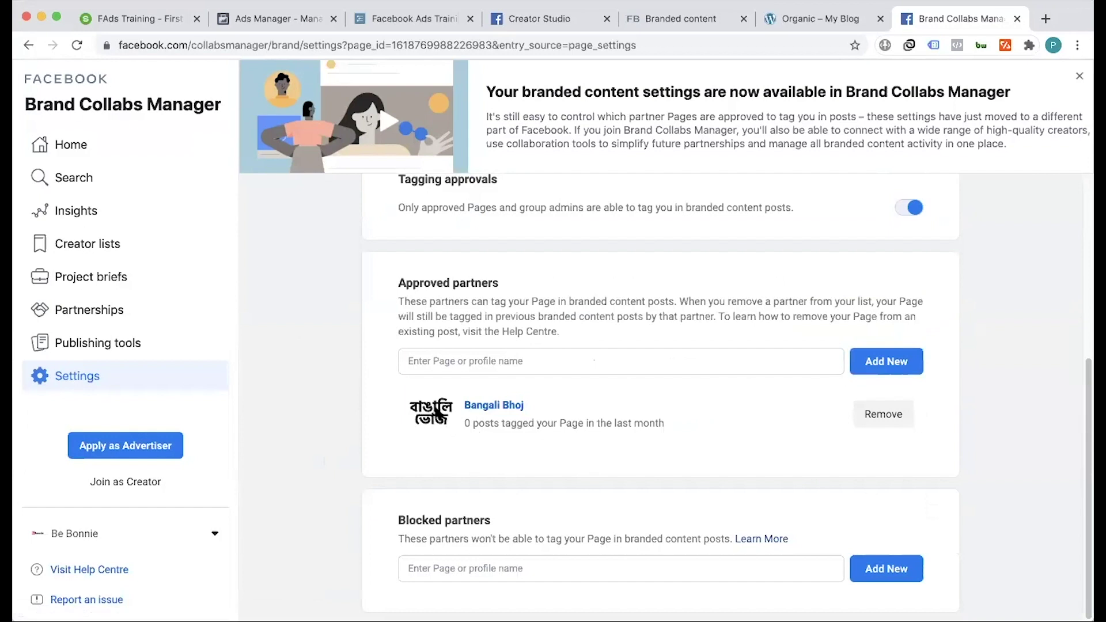
mouse_move(492, 412)
- Open the Branded Content access request form from the training outline
click(411, 17)
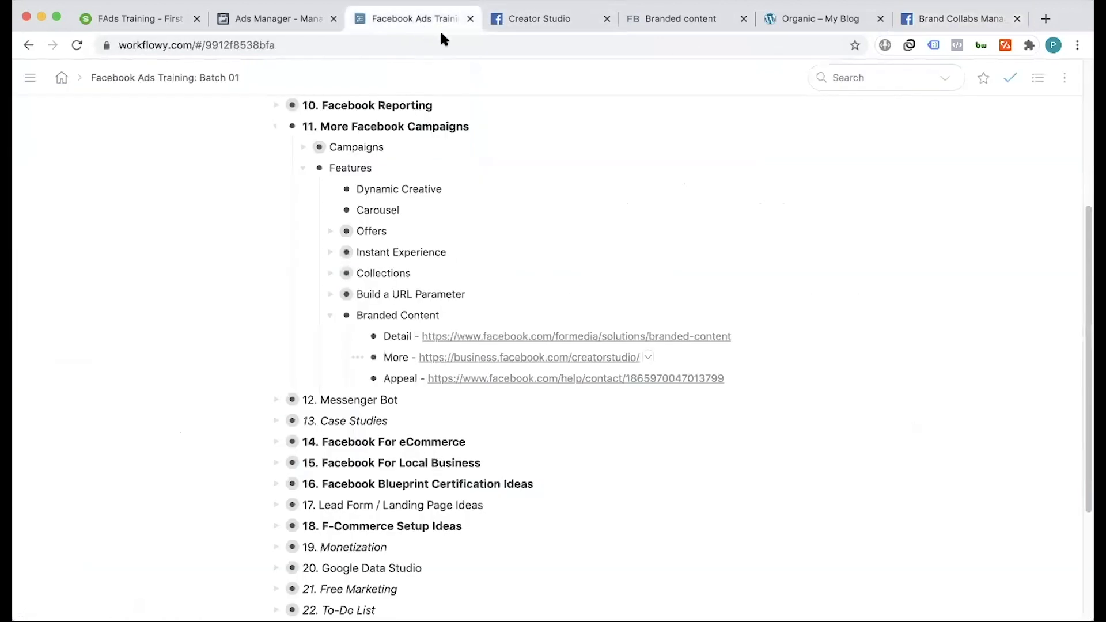
click(486, 379)
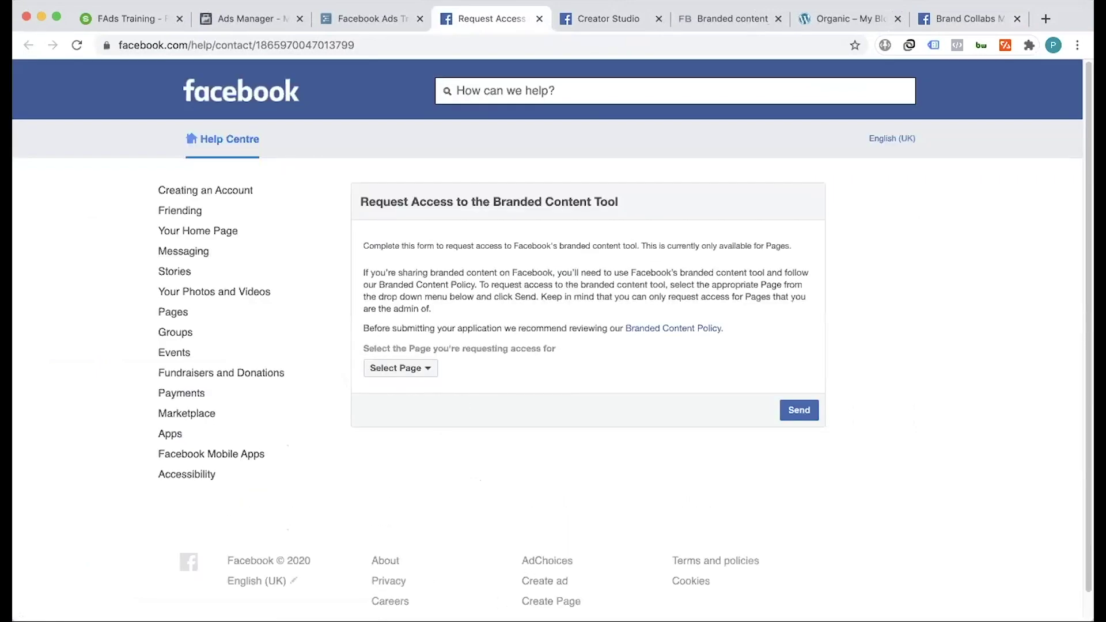
click(240, 15)
click(478, 15)
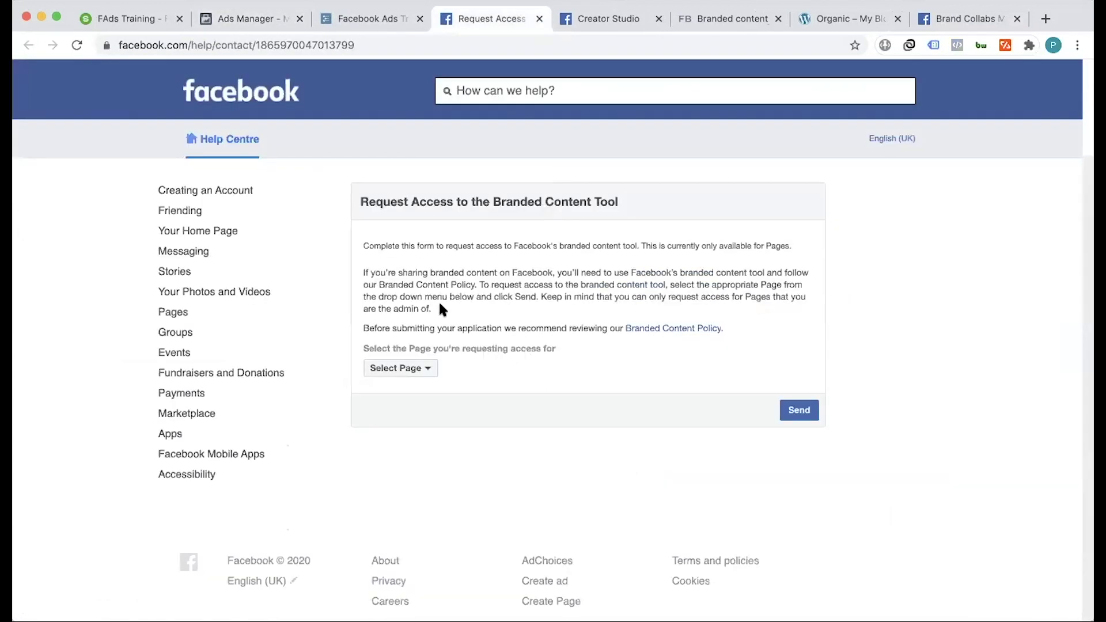
- Choose Be Bonnie as the requesting Page, then return to the Branded content overview
click(414, 370)
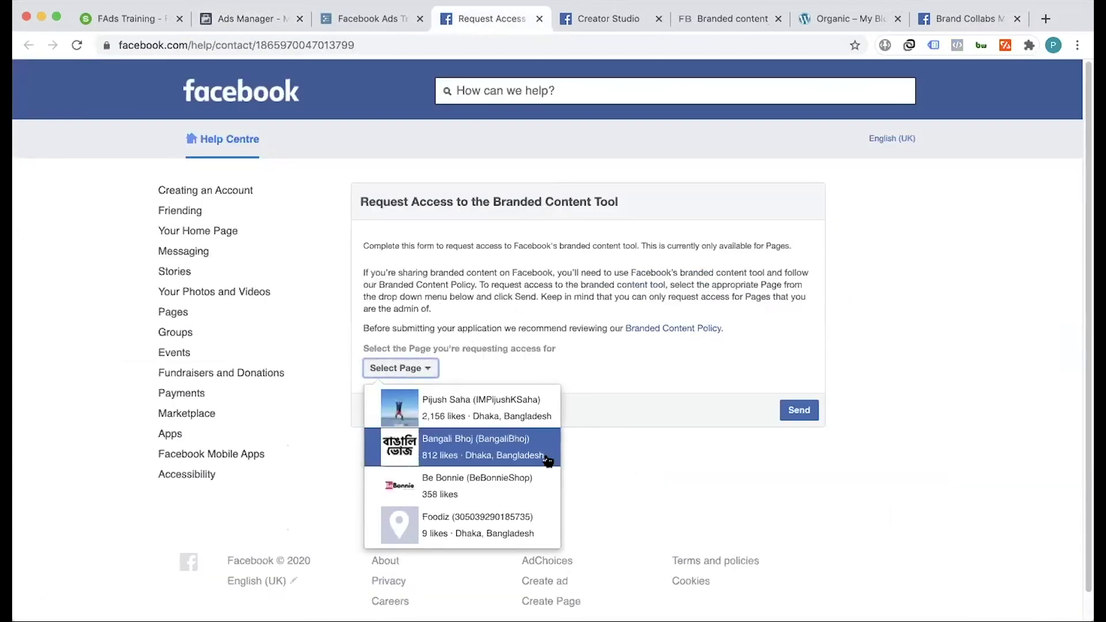
click(442, 489)
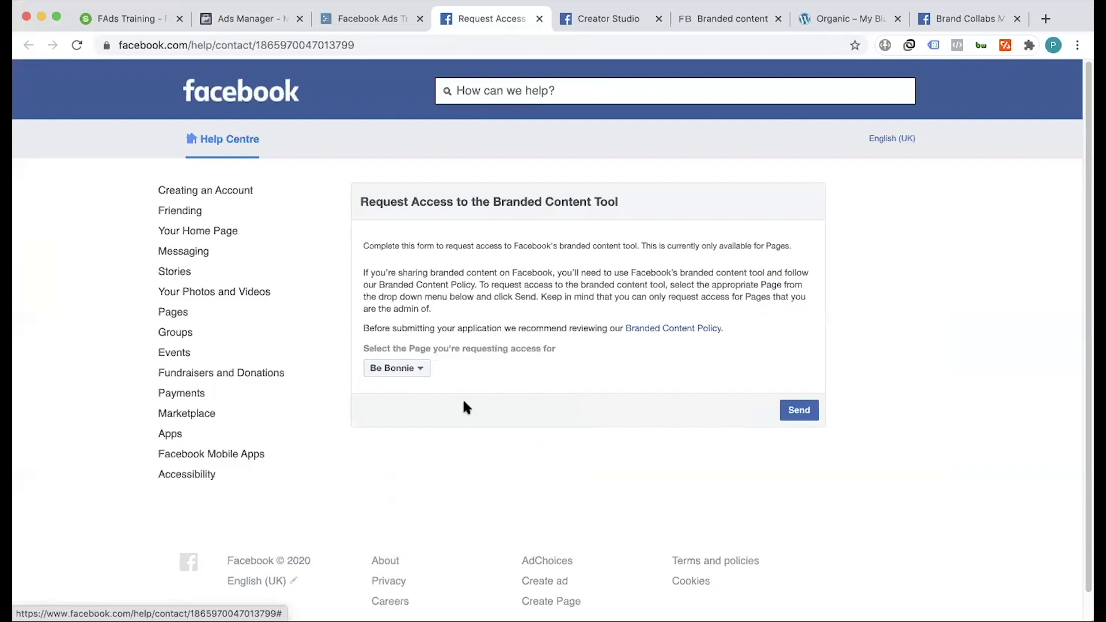
scroll(490, 276, down, 1)
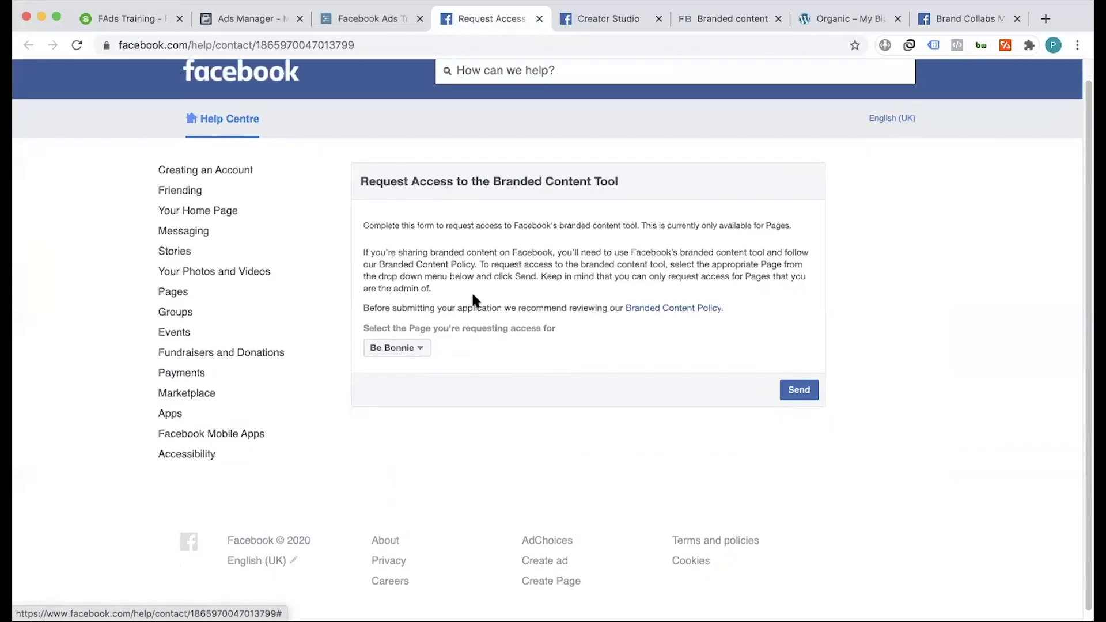
scroll(495, 282, down, 1)
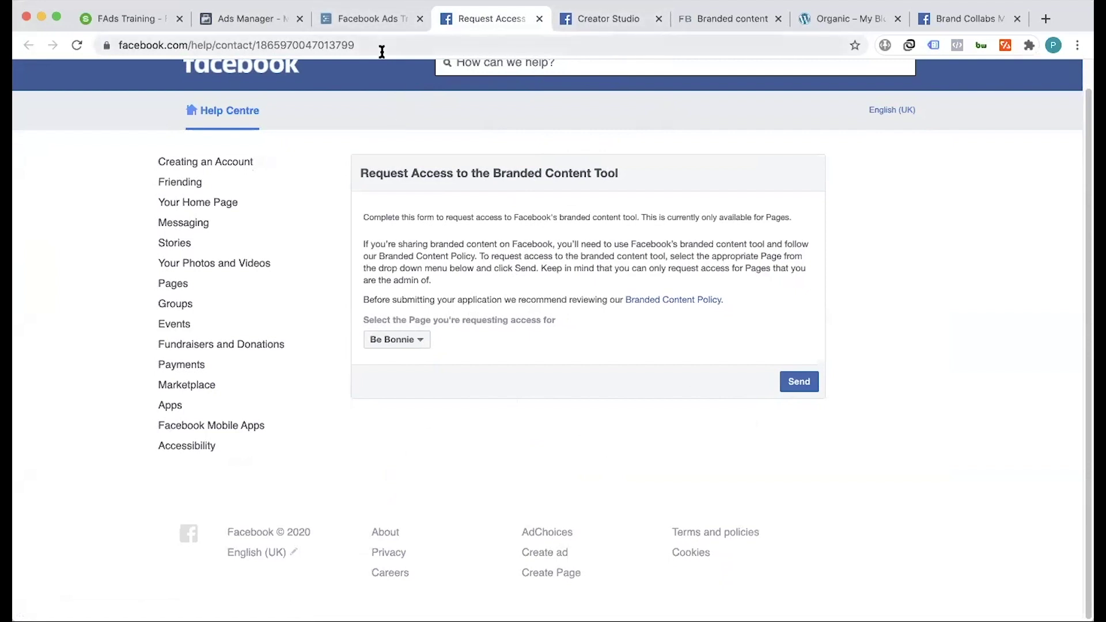
click(606, 17)
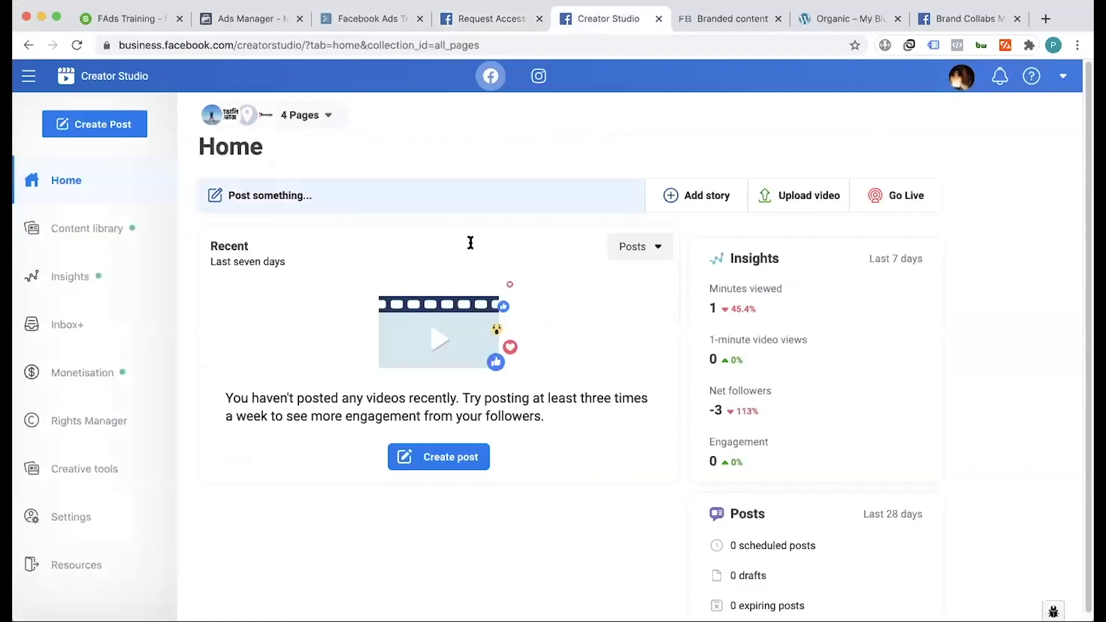
click(732, 13)
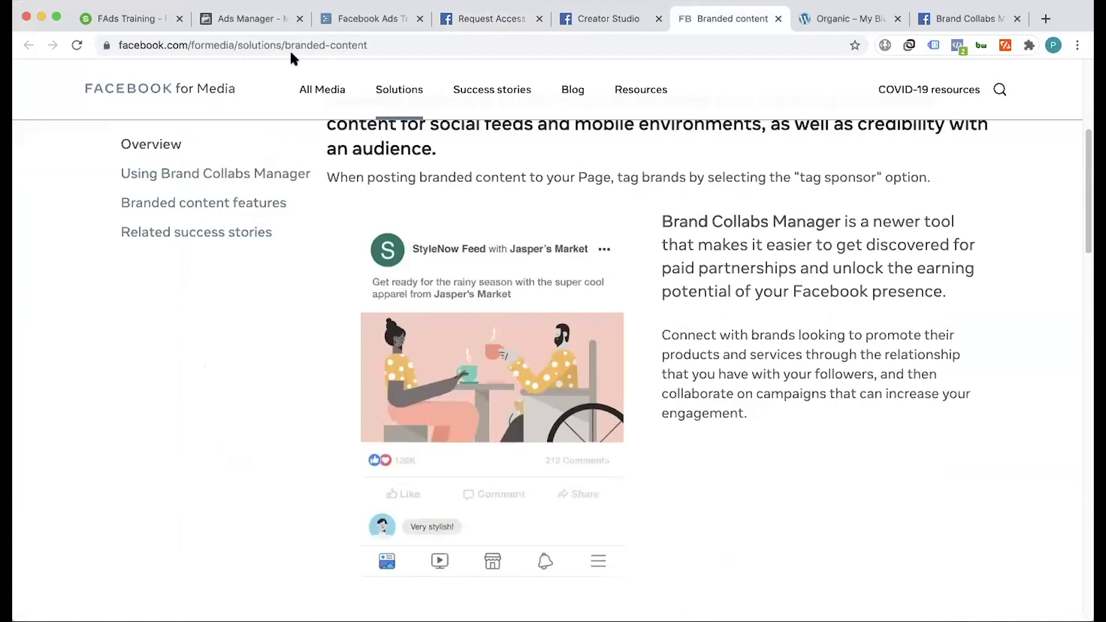
- Scroll through the Be Bonnie ad draft and open its parent campaign's settings
click(253, 19)
scroll(409, 311, down, 8)
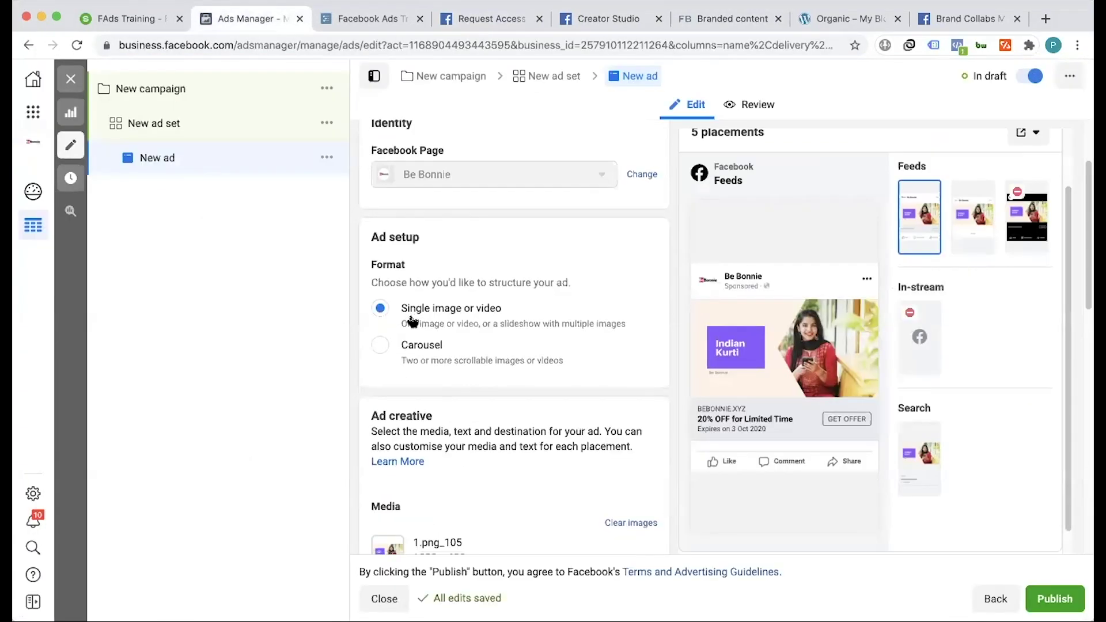
scroll(442, 334, down, 5)
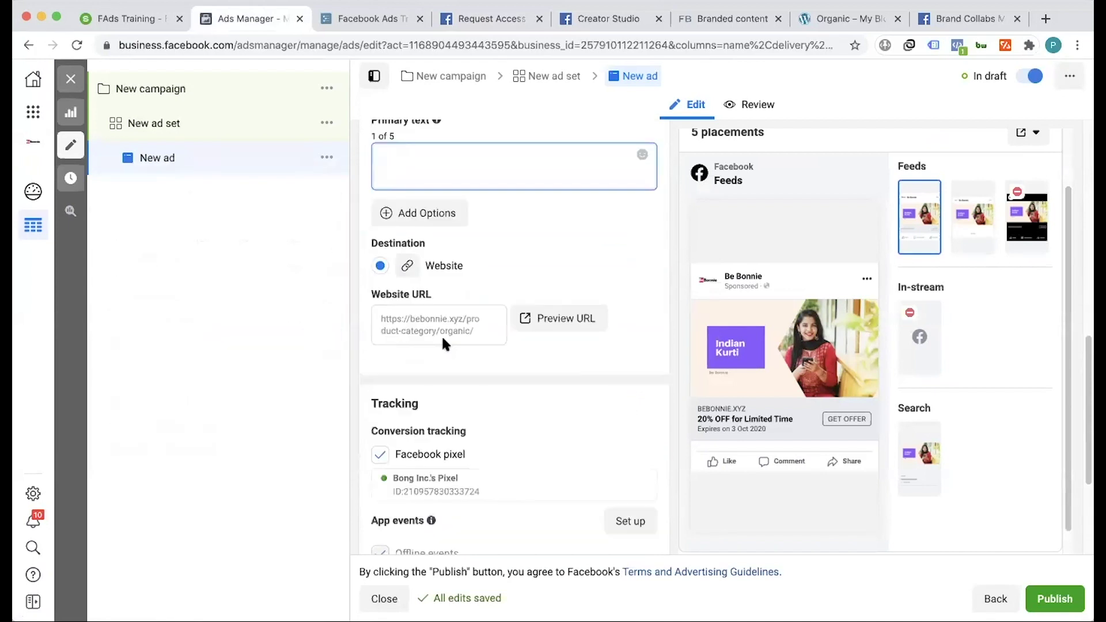
scroll(444, 340, down, 2)
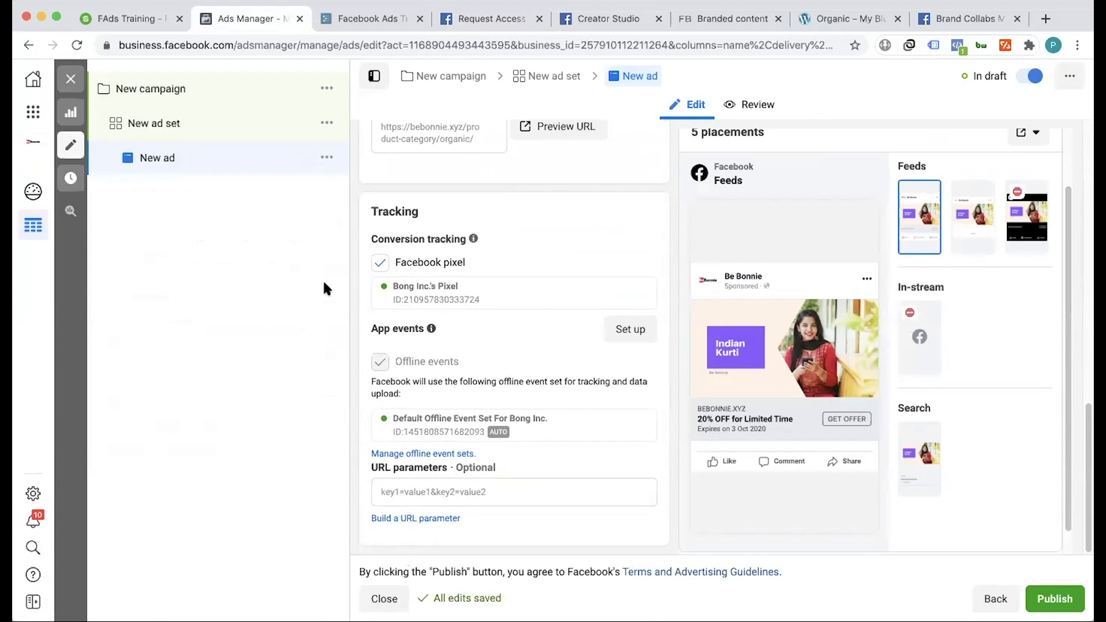
scroll(433, 247, up, 15)
click(443, 76)
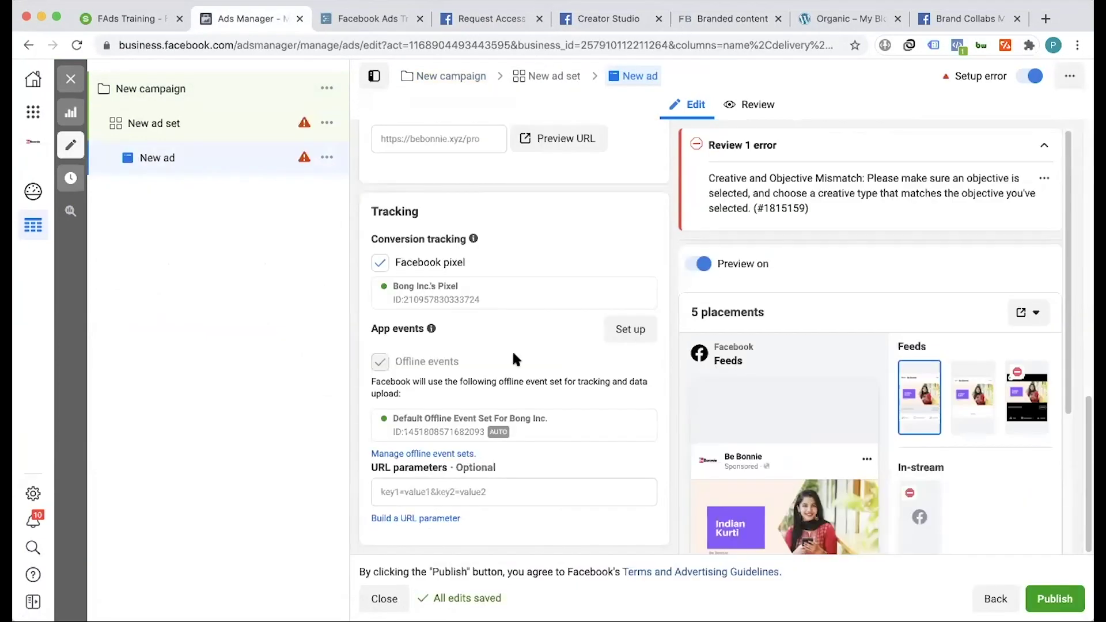
- Glance at the access request form, then inspect the ad draft's preview and objective-mismatch error
click(485, 17)
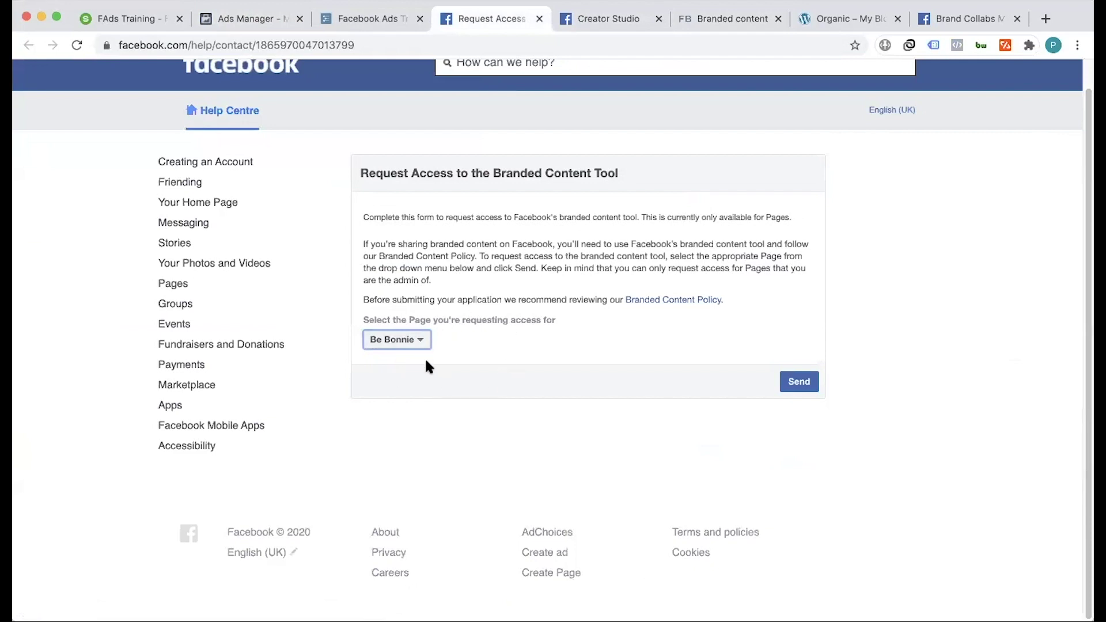
click(250, 14)
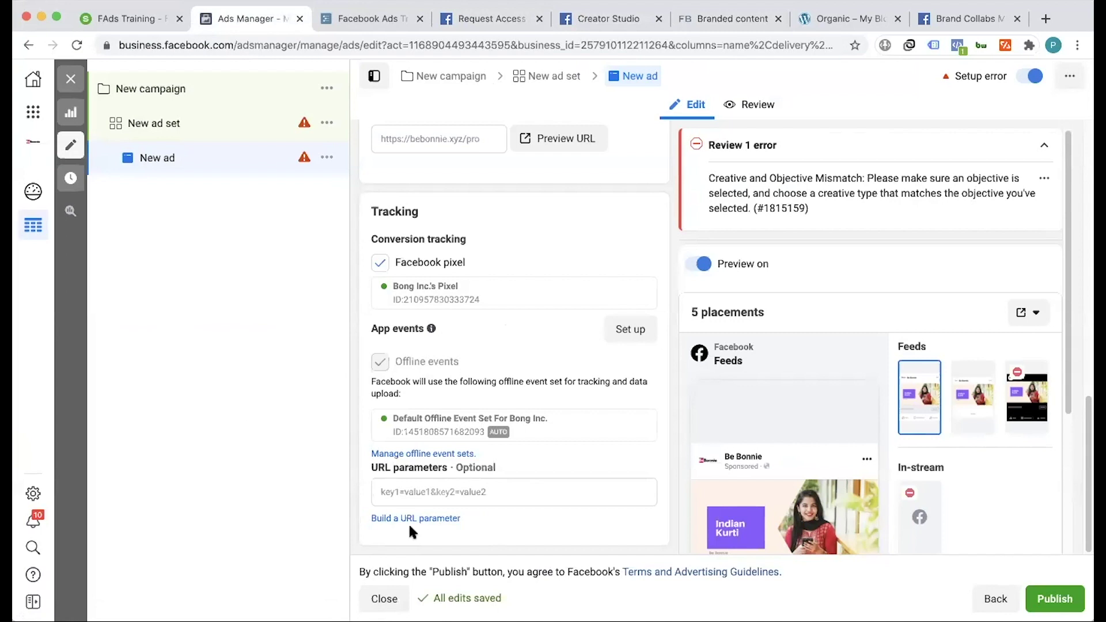
scroll(726, 404, down, 3)
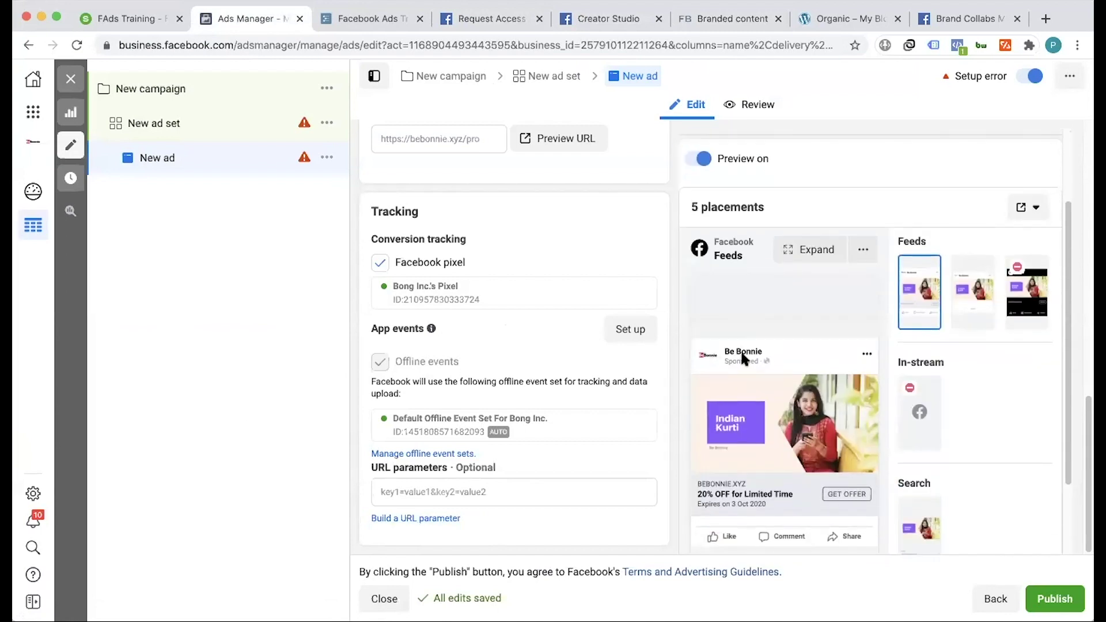
scroll(742, 354, down, 1)
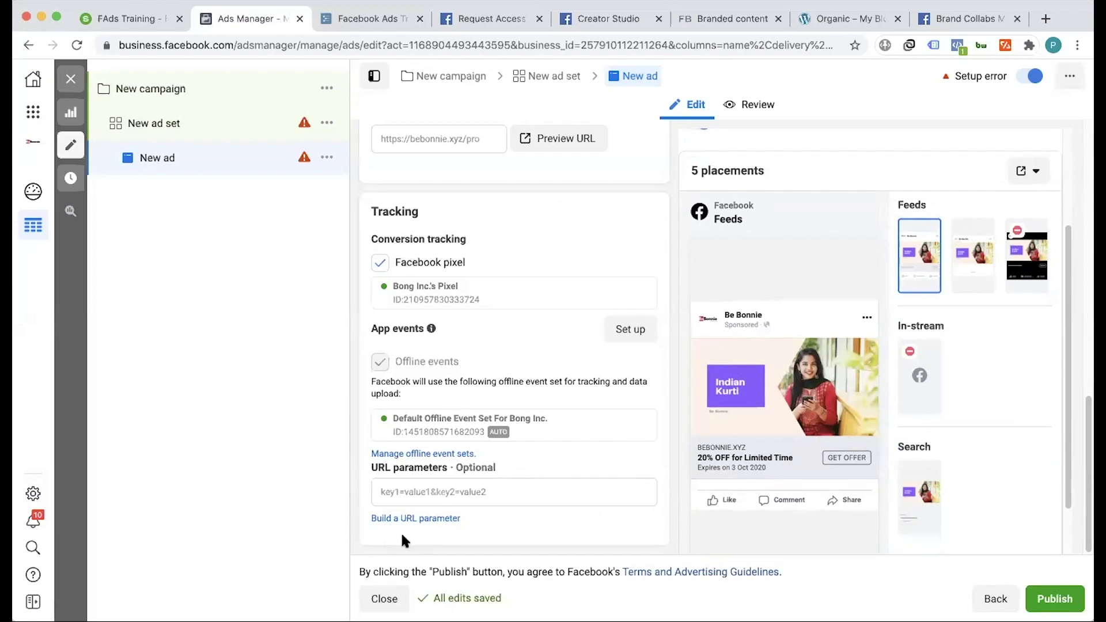
mouse_move(723, 385)
- Scroll back up the branded content page, then view settings listing Bangali Bhoj as approved partner
click(717, 15)
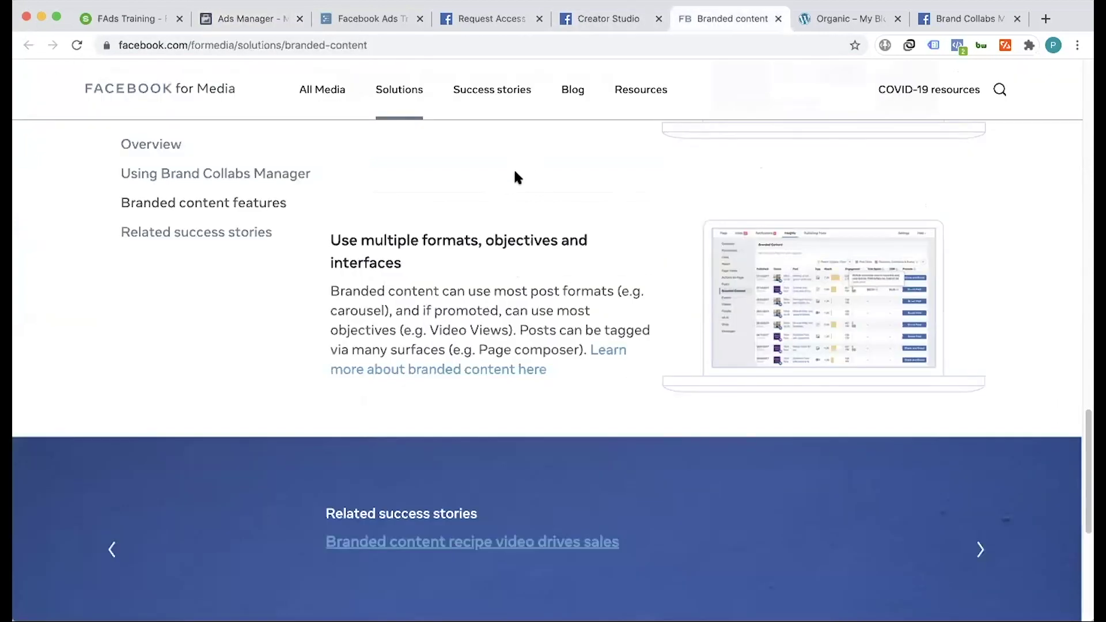
scroll(466, 276, up, 5)
scroll(466, 276, up, 10)
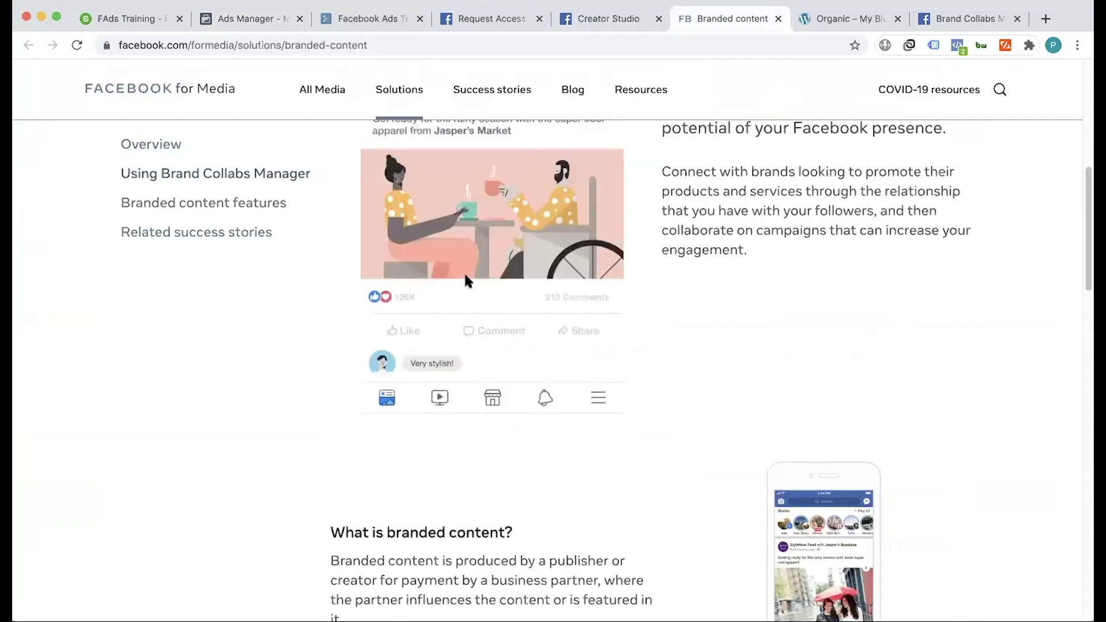
scroll(464, 275, up, 3)
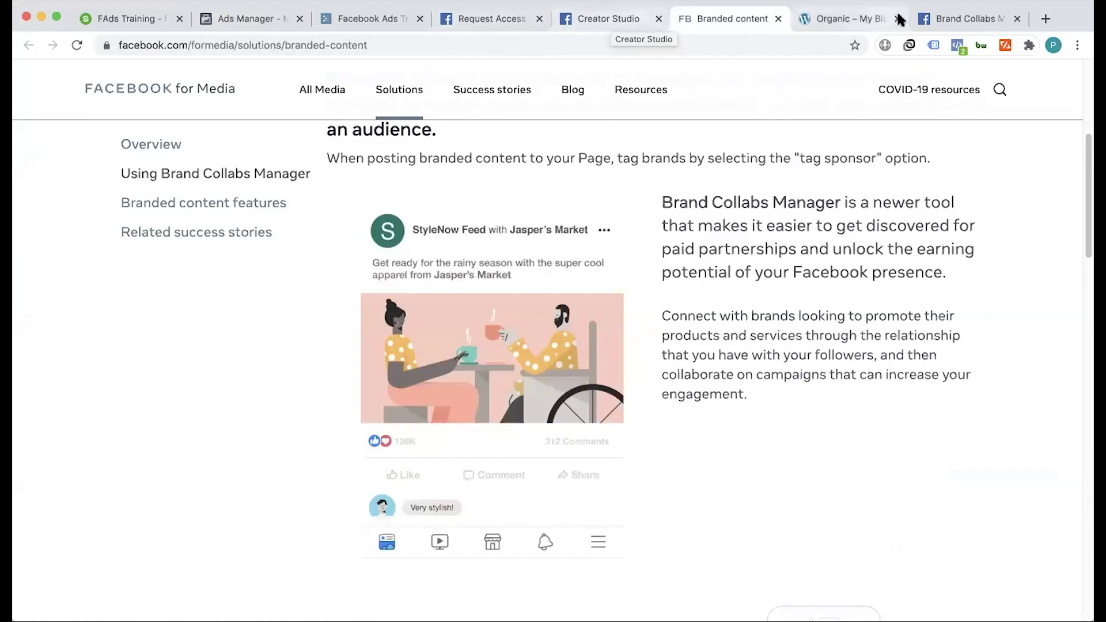
click(959, 19)
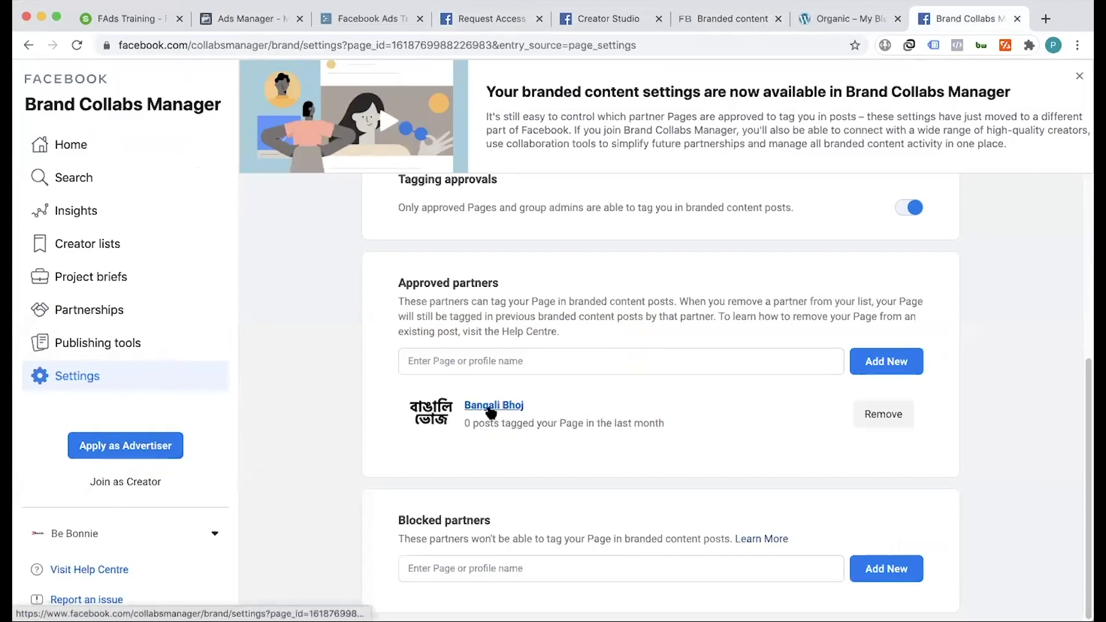
- Check the access request's Page list, keep Be Bonnie selected, then open the training outline
mouse_move(491, 411)
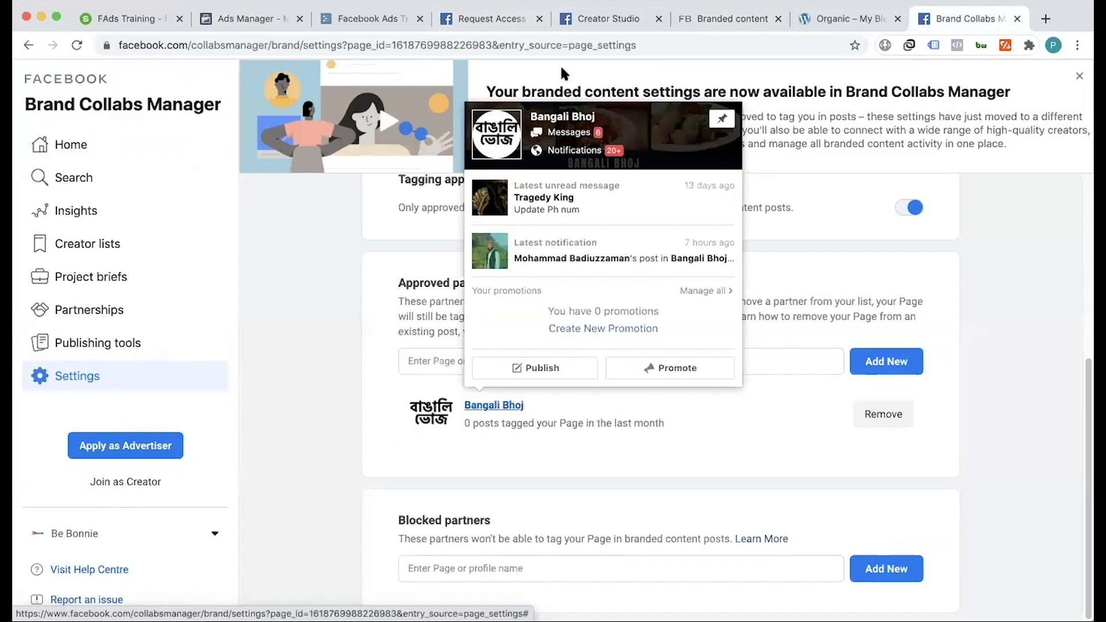
click(458, 20)
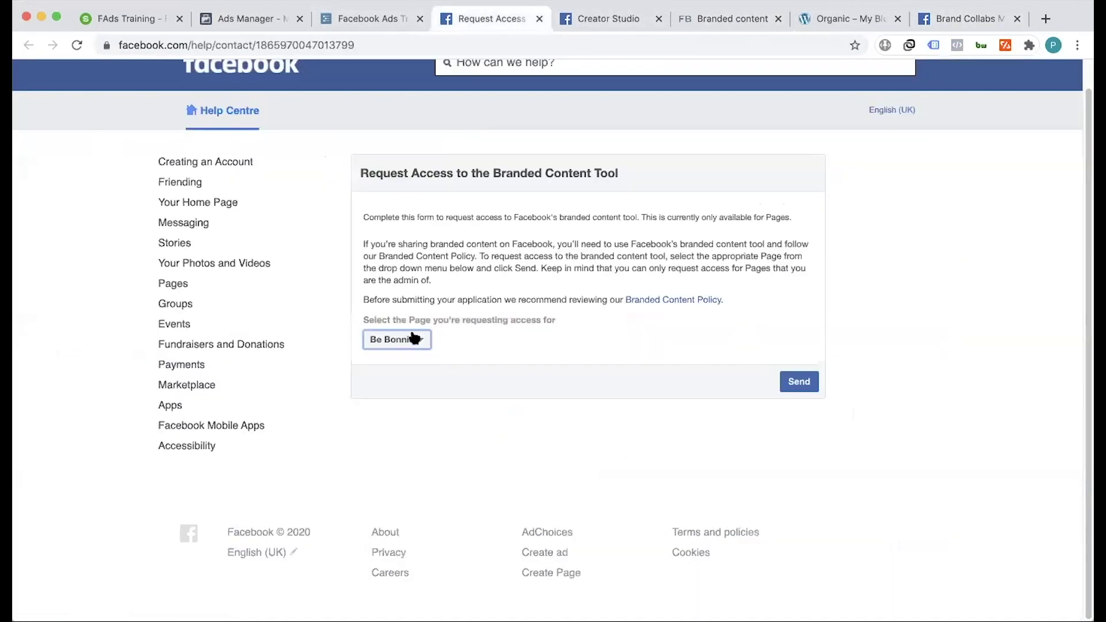
click(397, 339)
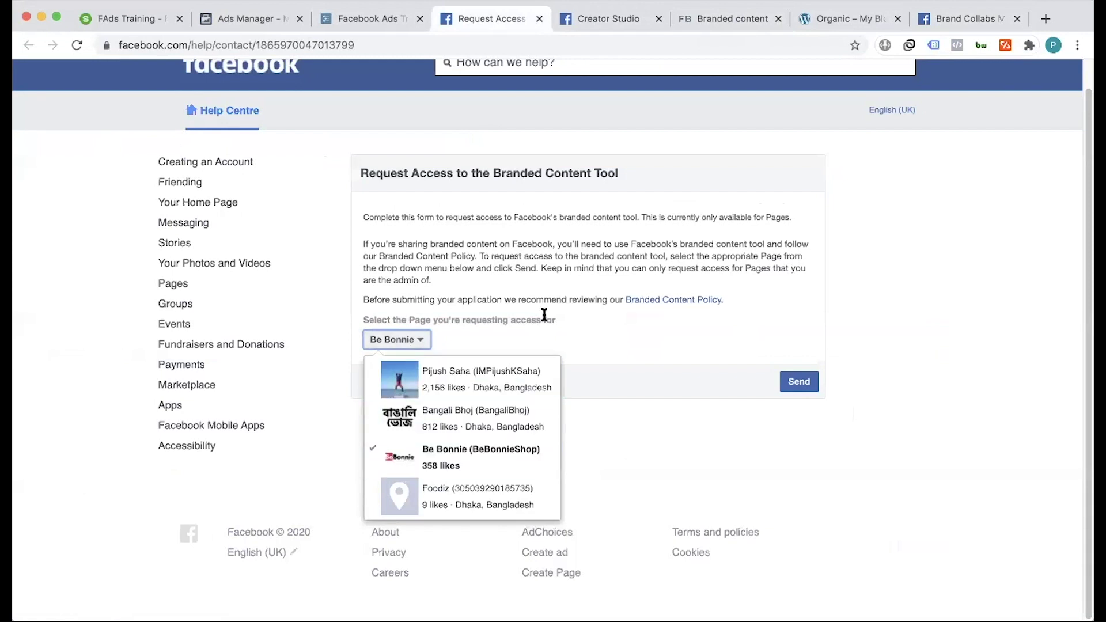
click(528, 275)
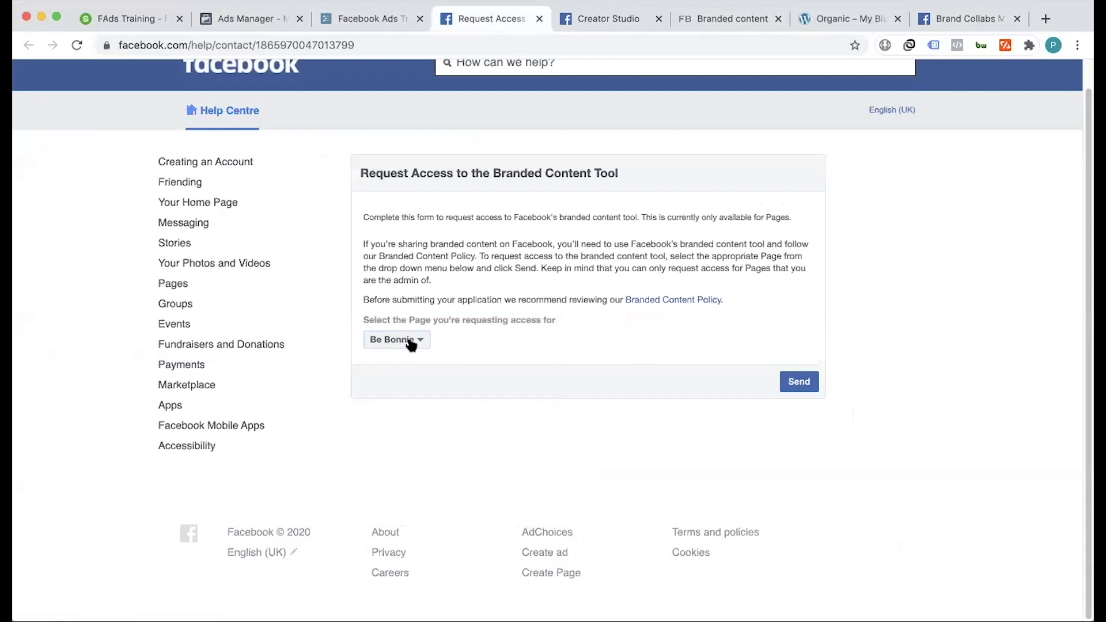
click(354, 19)
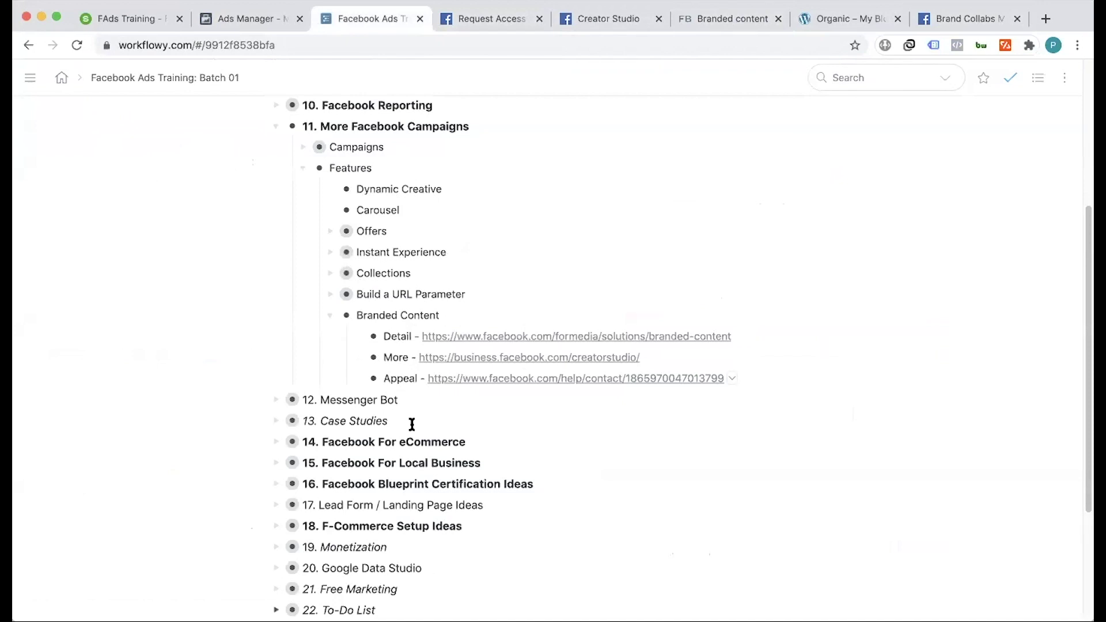
- Return to the Ads Manager ad draft, now showing errors requesting an existing post and a video
click(253, 18)
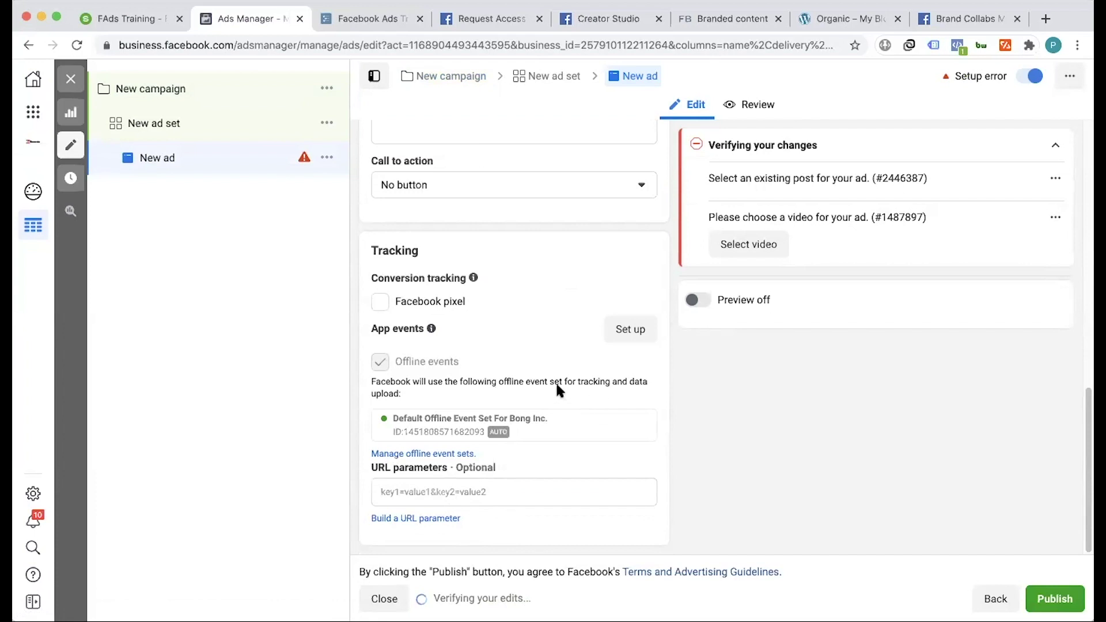
- Bring the Facebook for Media Branded content overview page to the front
click(717, 21)
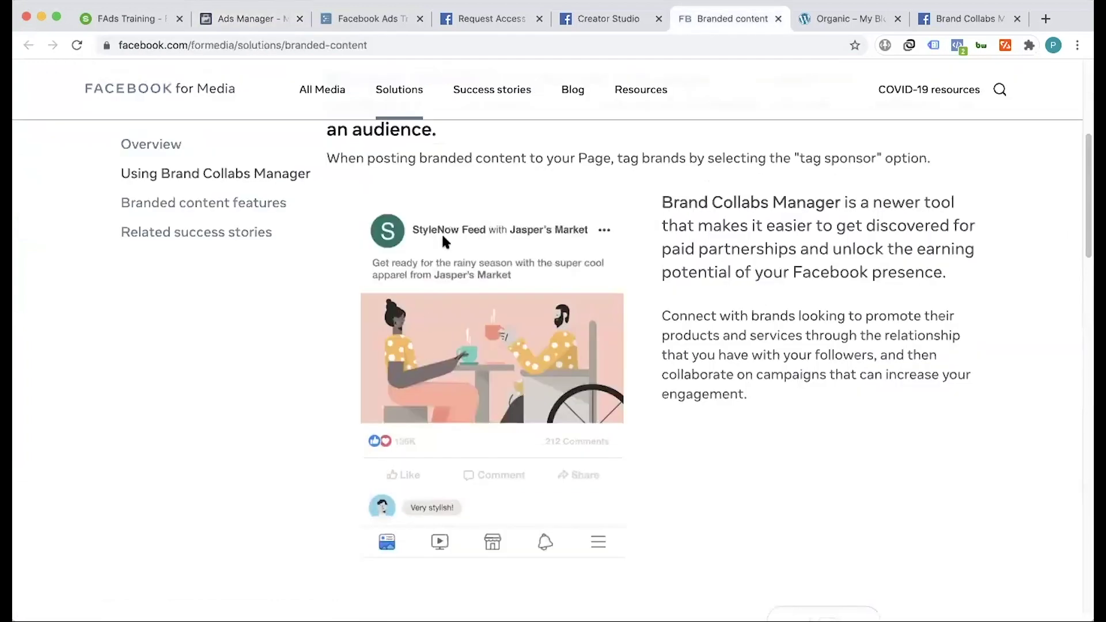